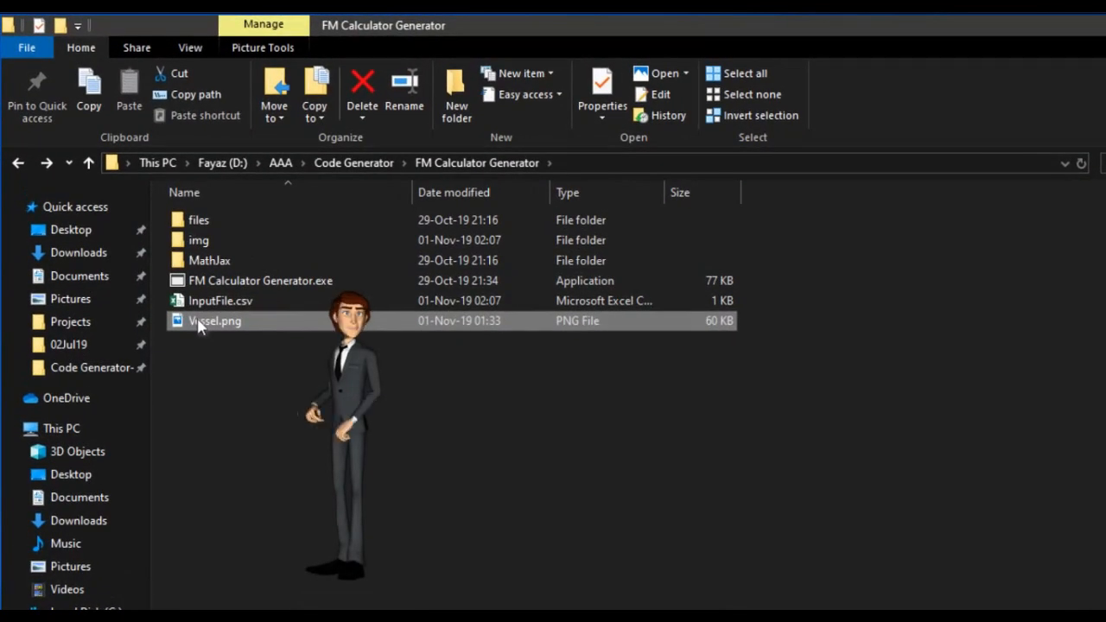
Open the Vessel.png vessel diagram to view it, then close the viewer
double_click(198, 320)
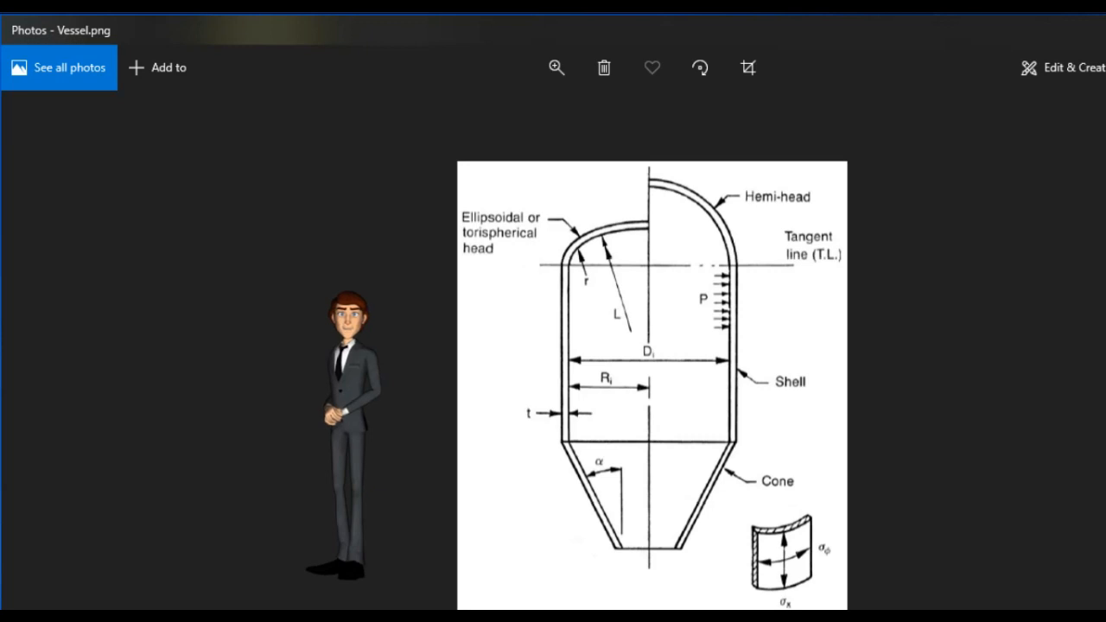
key("alt+F4")
left_click(537, 559)
Launch FM Calculator Generator.exe and set the calculator title to Shell Thickness
left_click(203, 321)
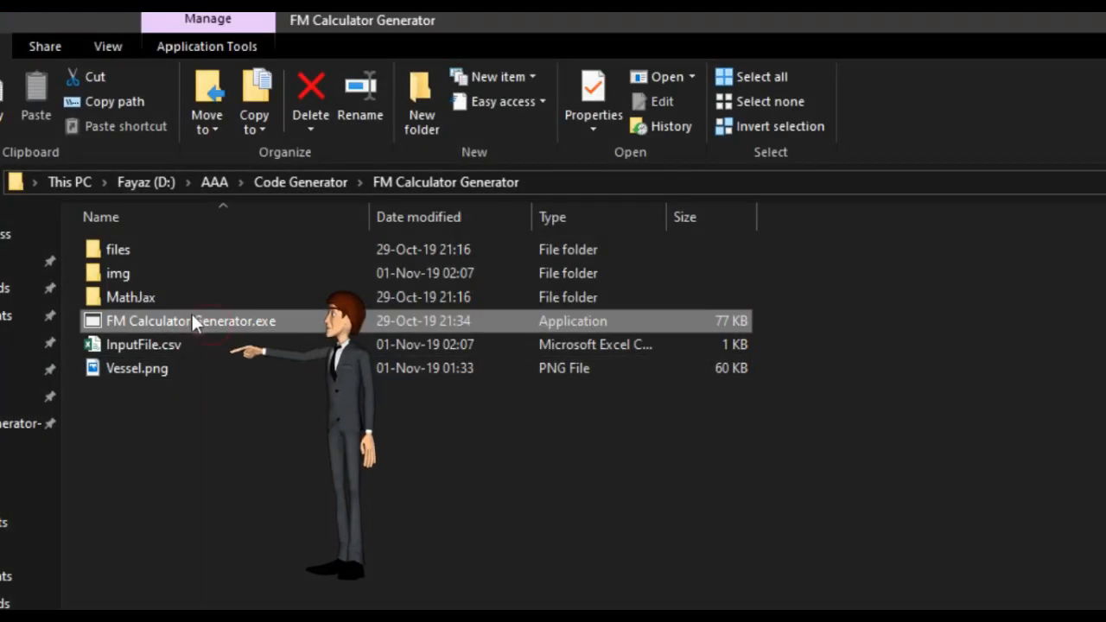
double_click(212, 325)
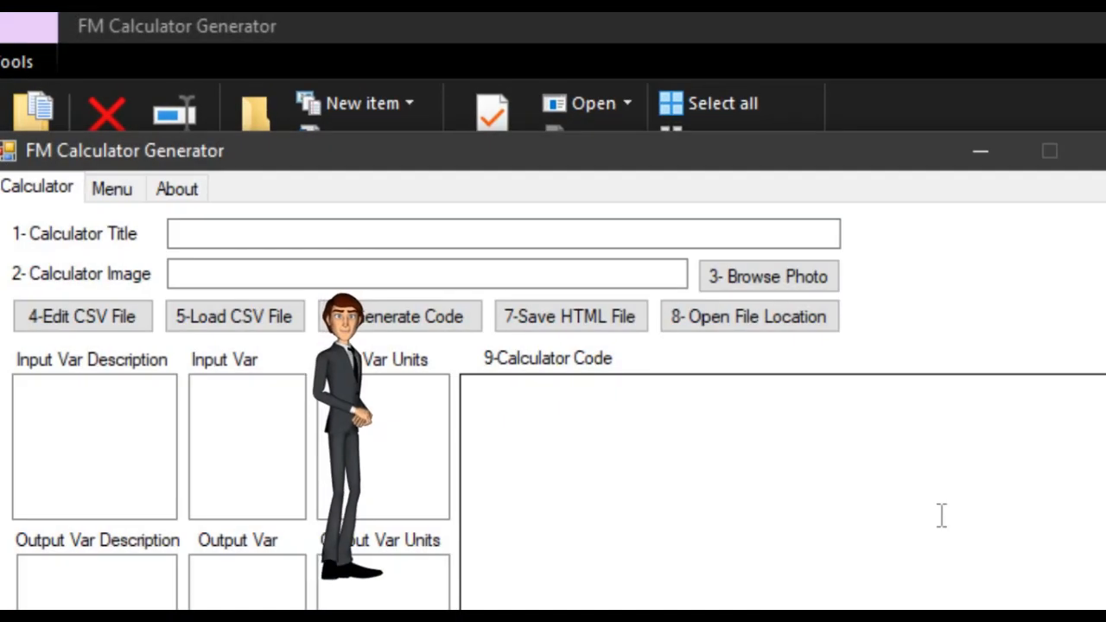
left_click(230, 226)
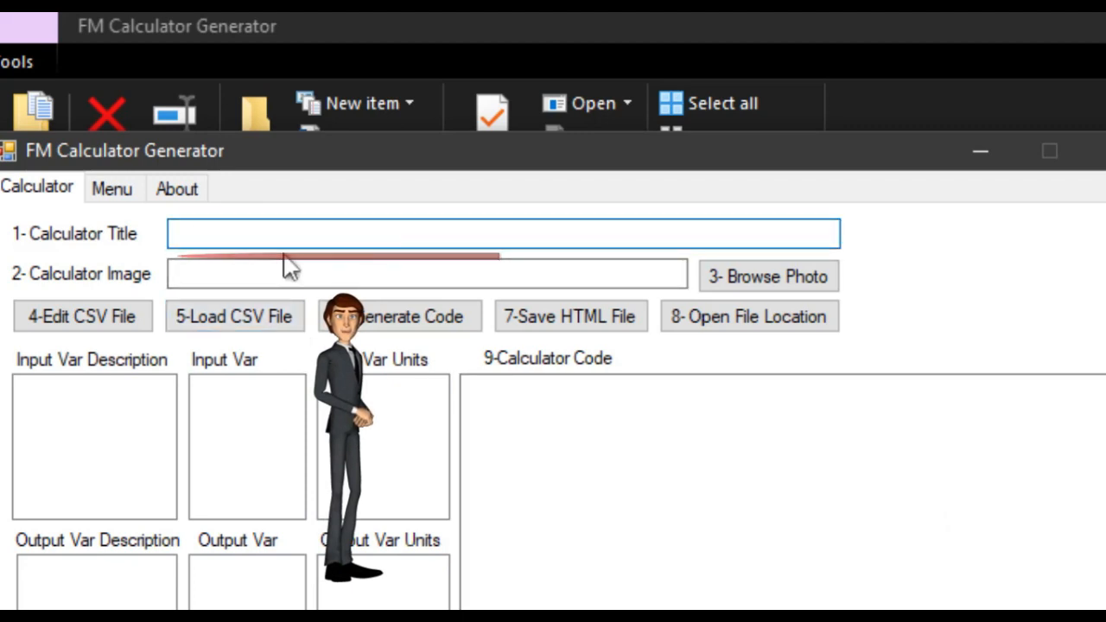
type("Shell Th")
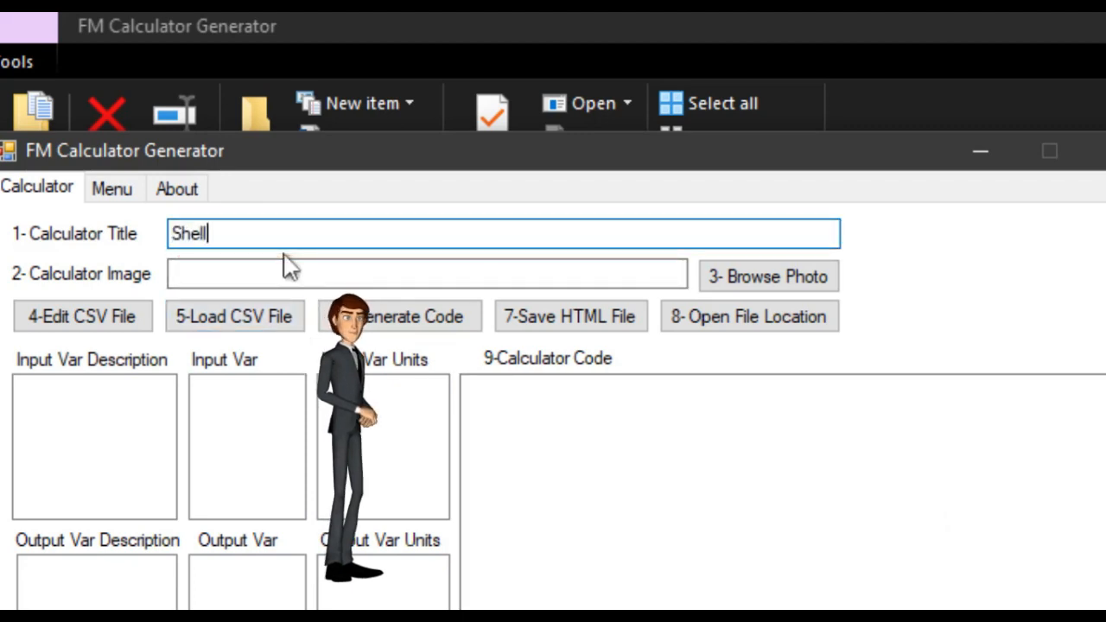
type("ickness")
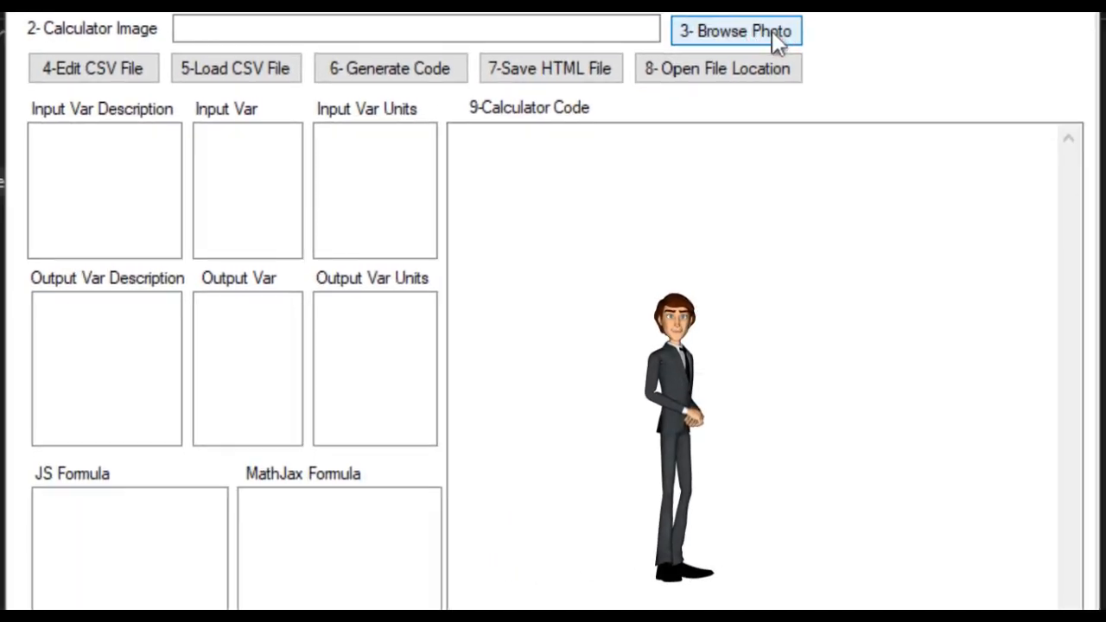
Browse for the calculator image and choose Vessel.png from the program folder
left_click(804, 277)
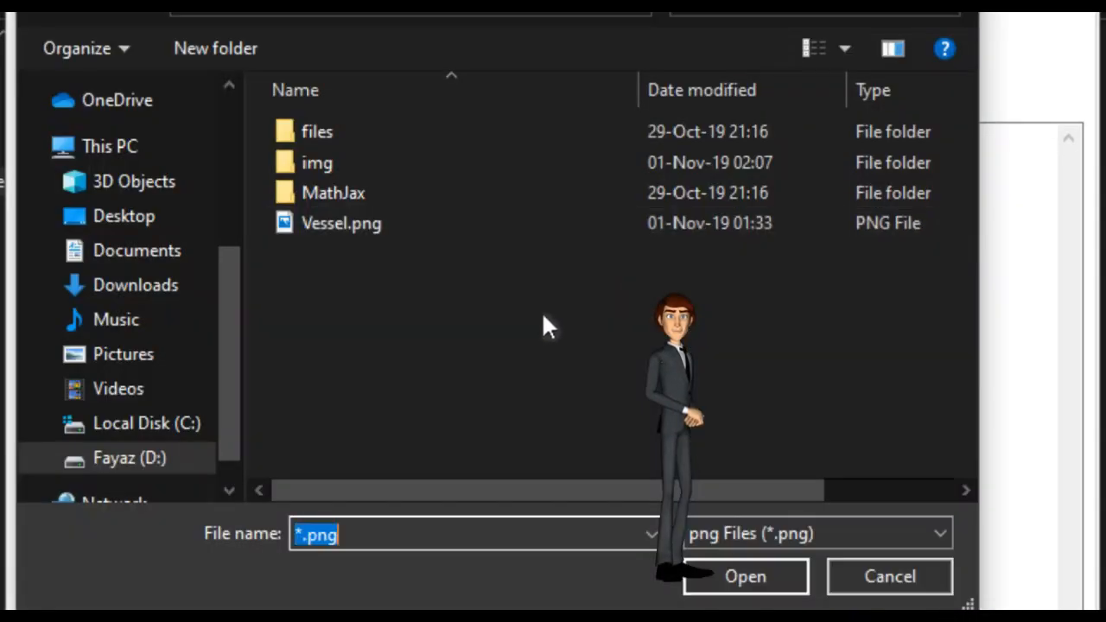
left_click(325, 236)
left_click(695, 584)
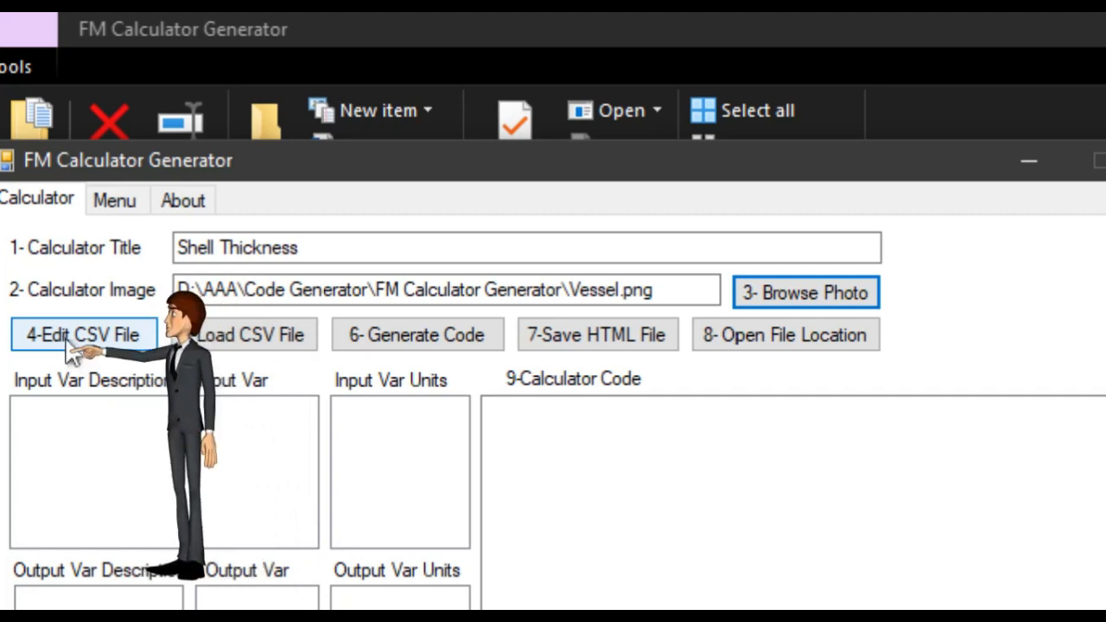
Start editing a CSV file and duplicate InputFile.csv within the open-file dialog
left_click(69, 337)
left_click(352, 512)
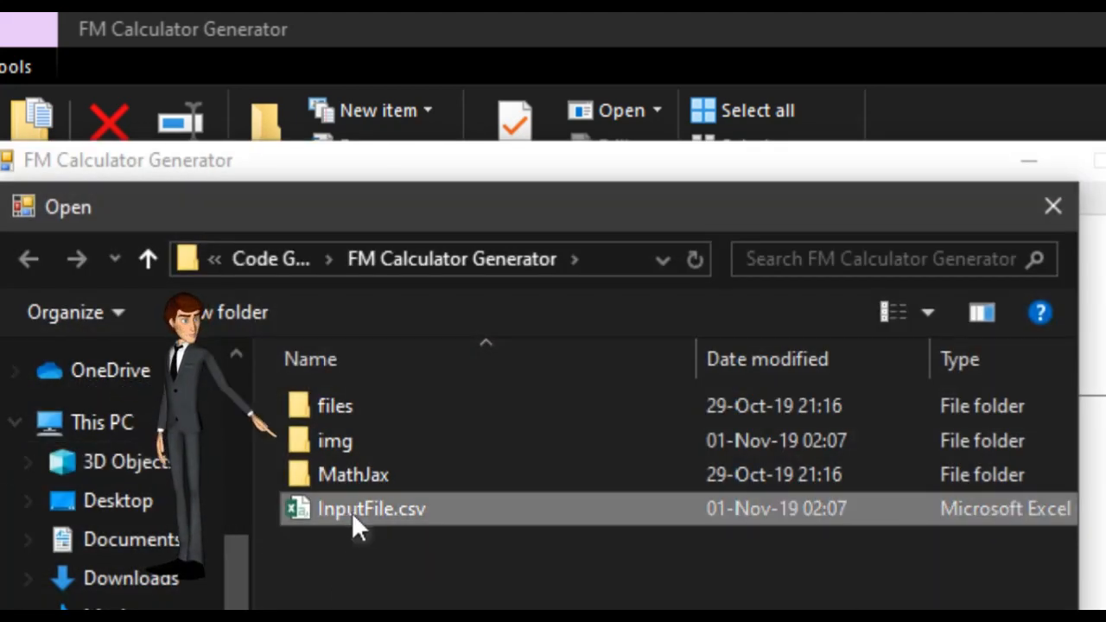
right_click(351, 512)
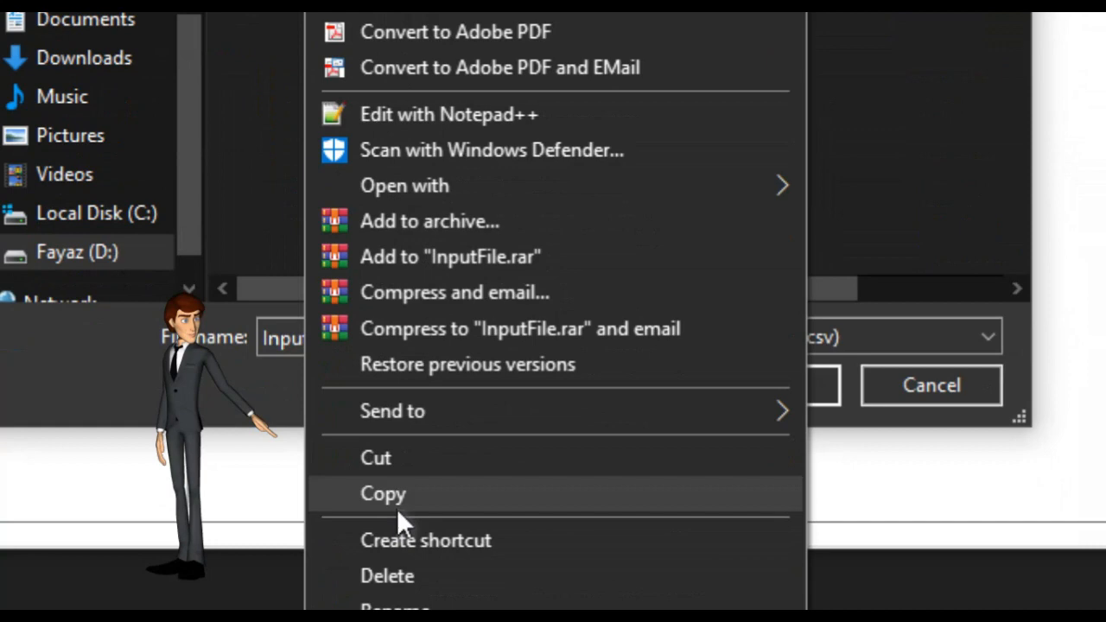
left_click(396, 510)
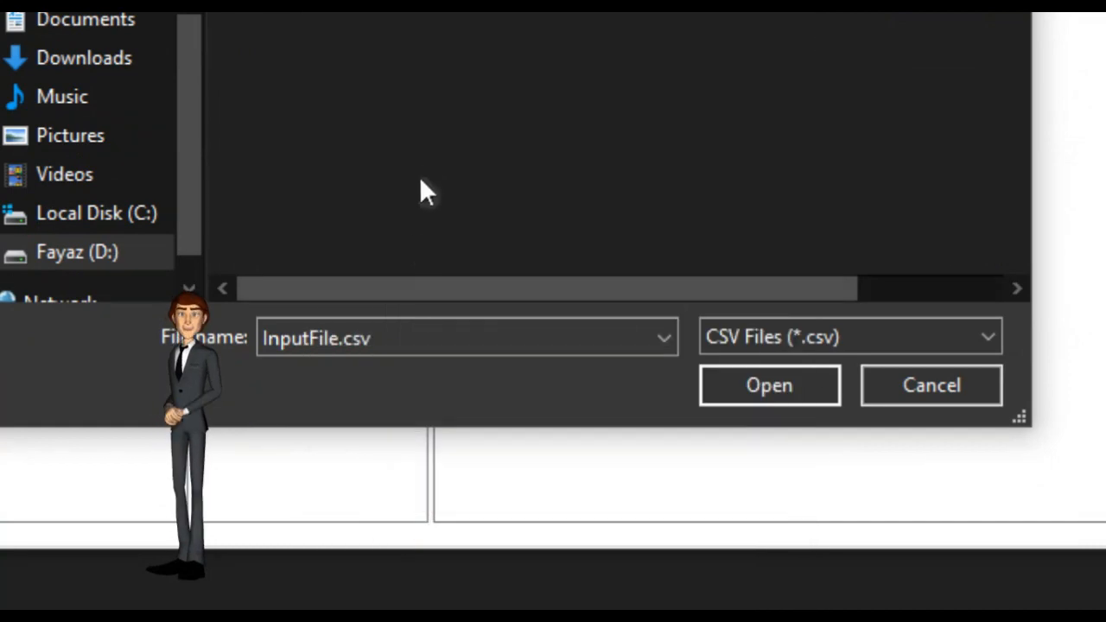
right_click(424, 160)
left_click(509, 390)
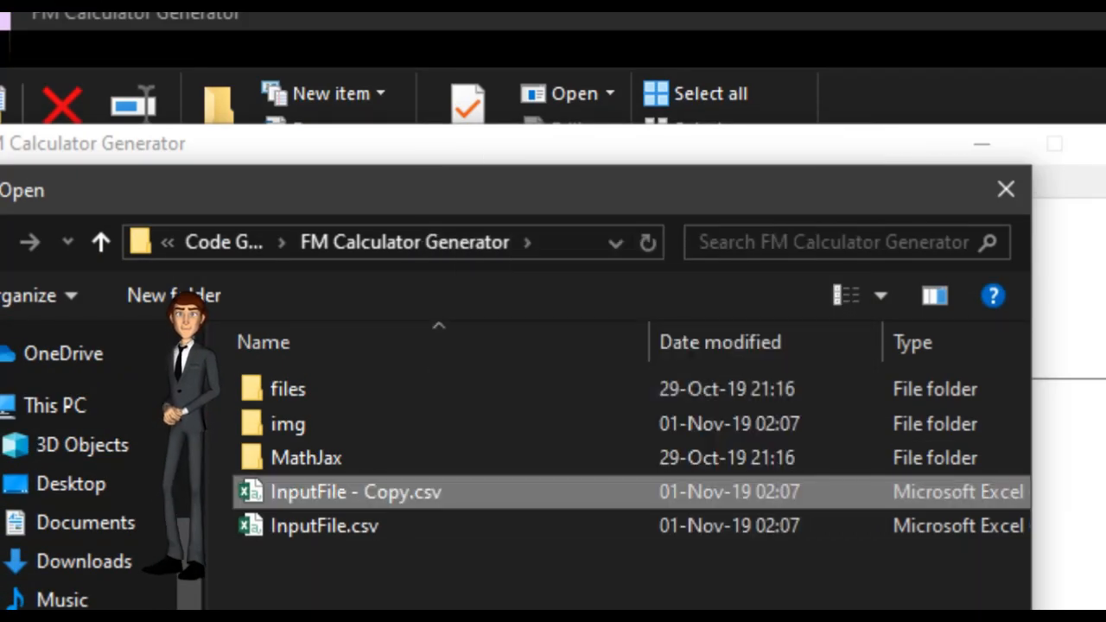
Rename the copied file to Shell_Thickness.csv and open it for editing
key("F2")
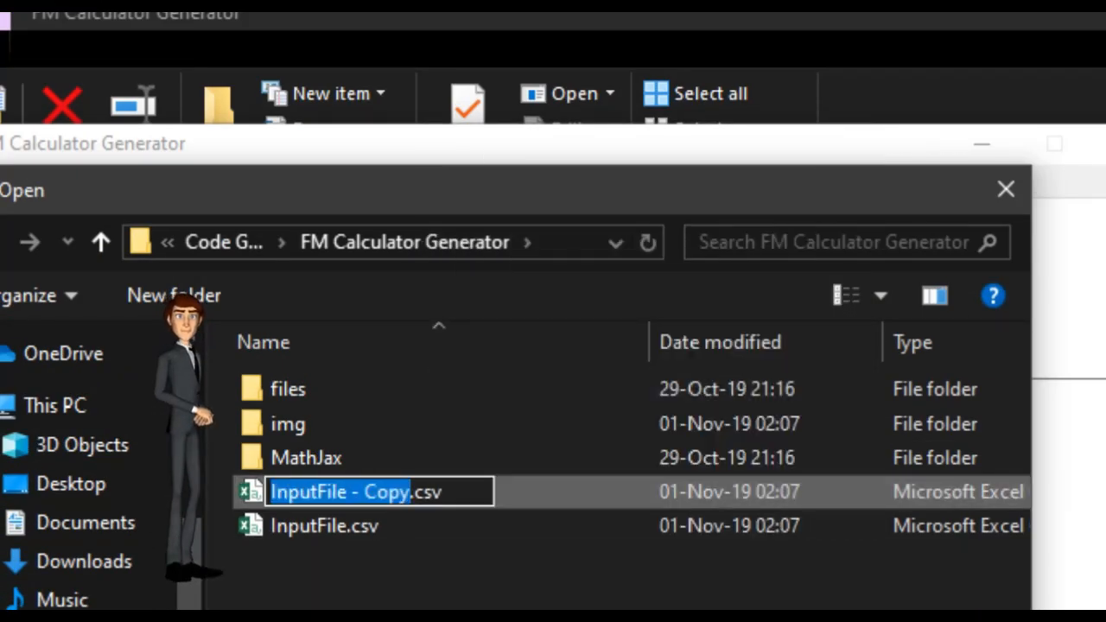
type("Shell_Thickn")
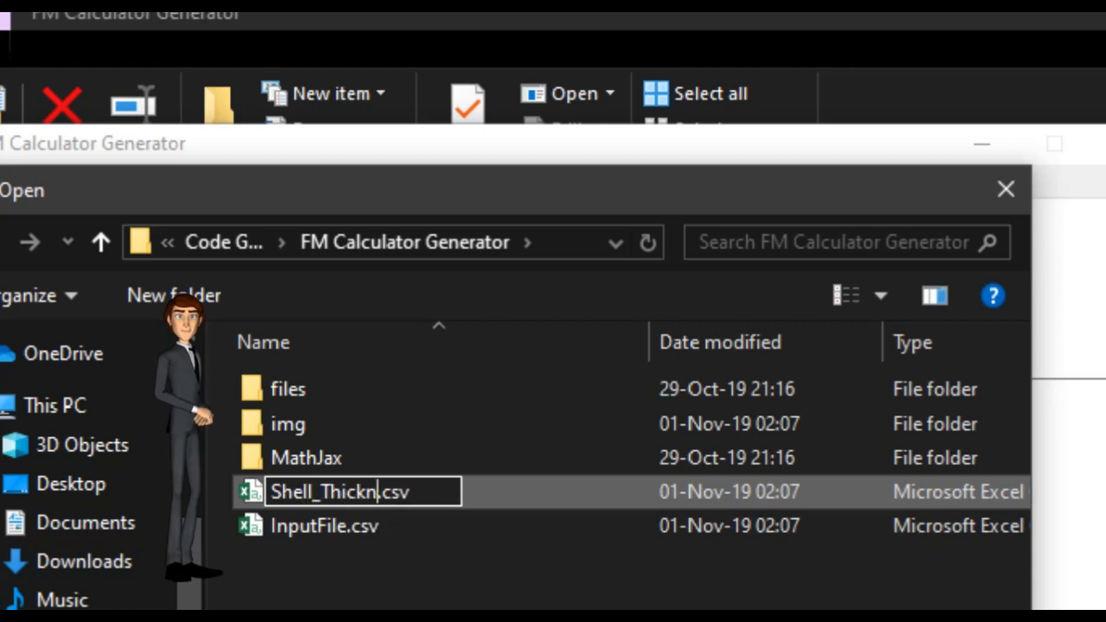
type("ess")
key("Return")
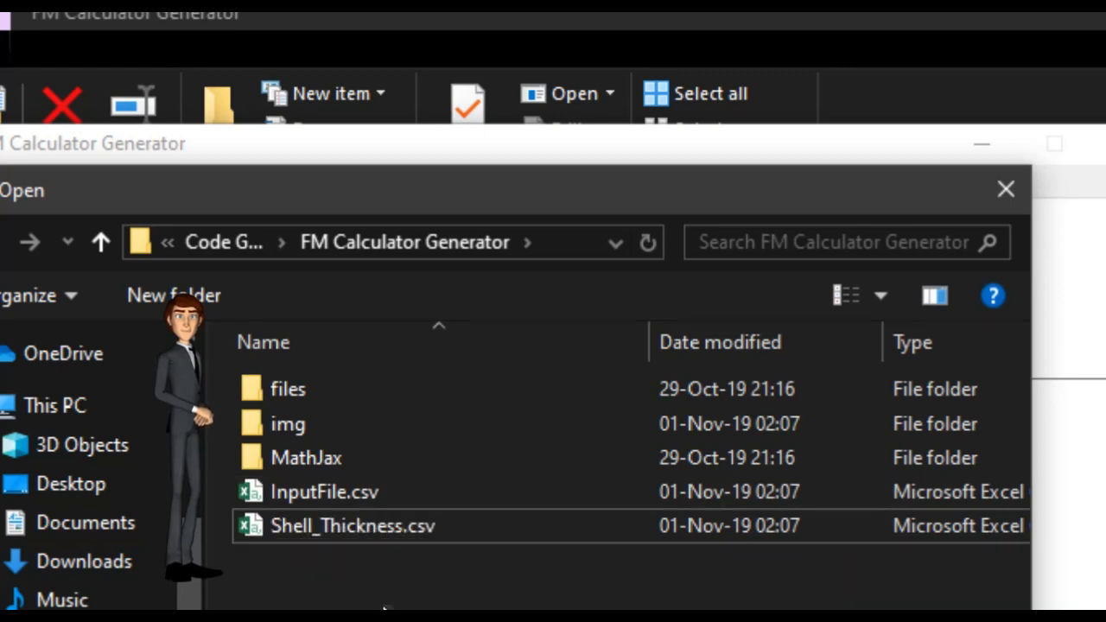
left_click(372, 537)
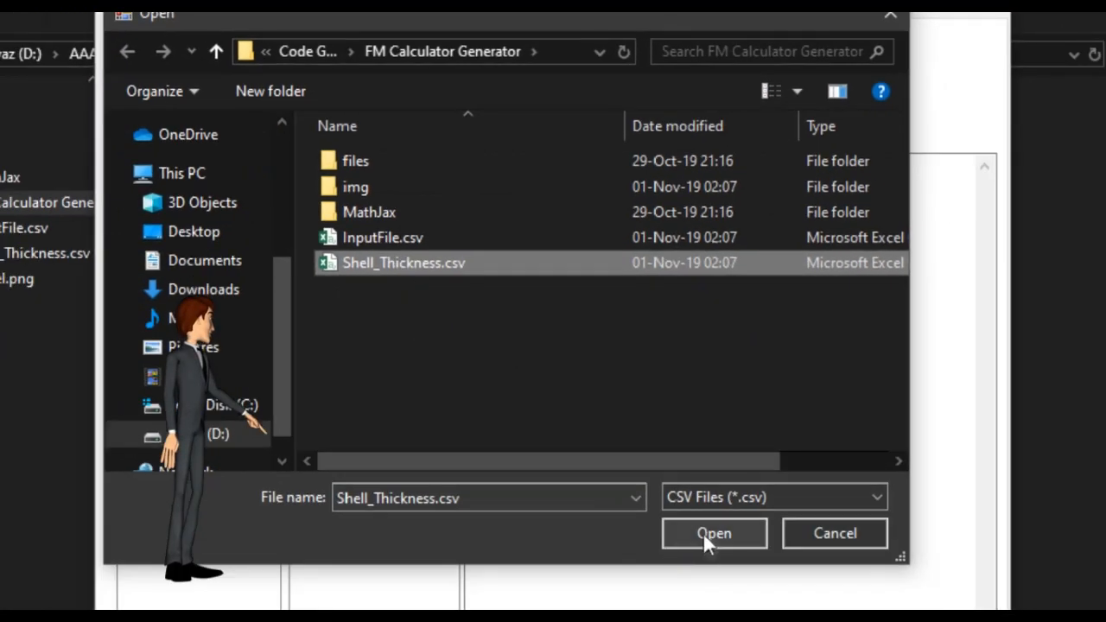
left_click(703, 532)
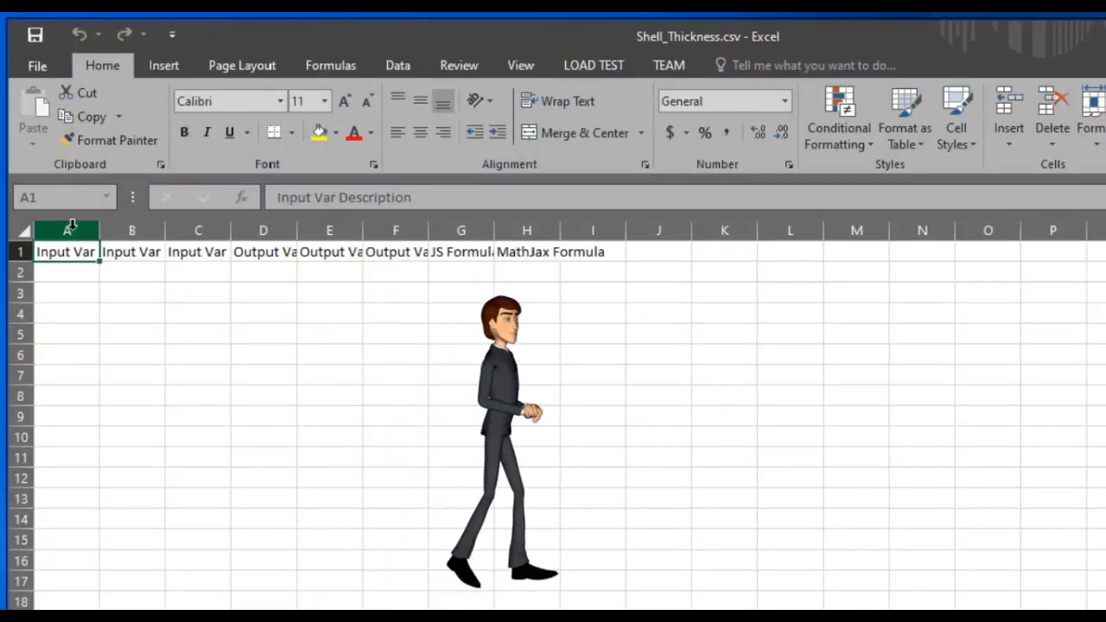
Widen columns A through H so their header labels are fully readable
left_click_drag(71, 226, 558, 264)
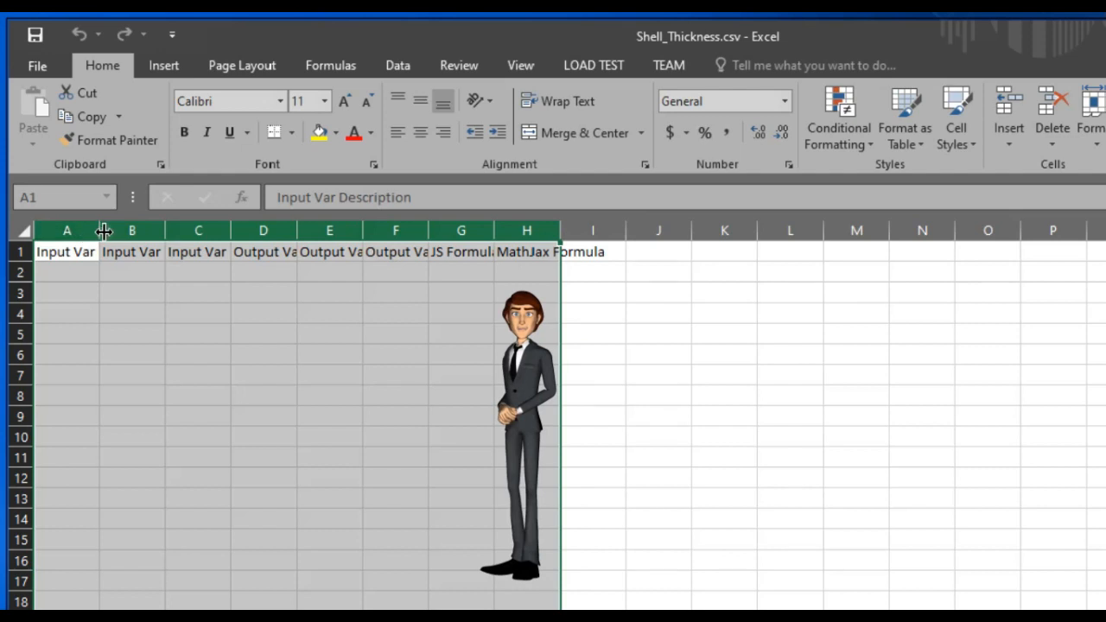
left_click_drag(103, 230, 183, 229)
left_click(179, 394)
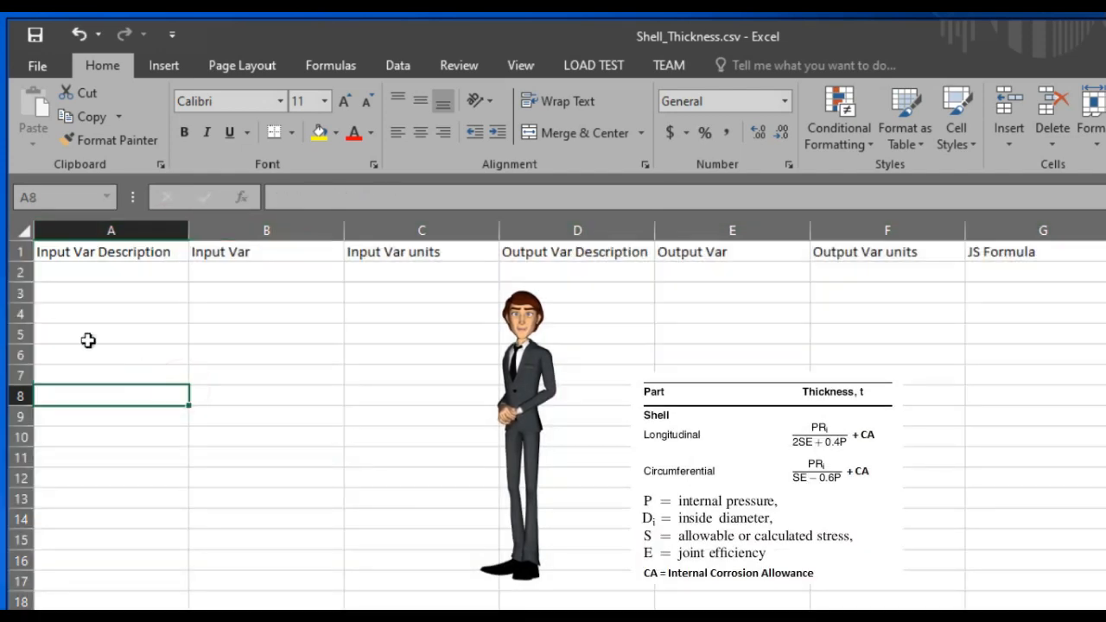
Enter Internal Pressure and Inside Diameter of Vessel as the first two input variable descriptions
left_click(76, 273)
type("Int")
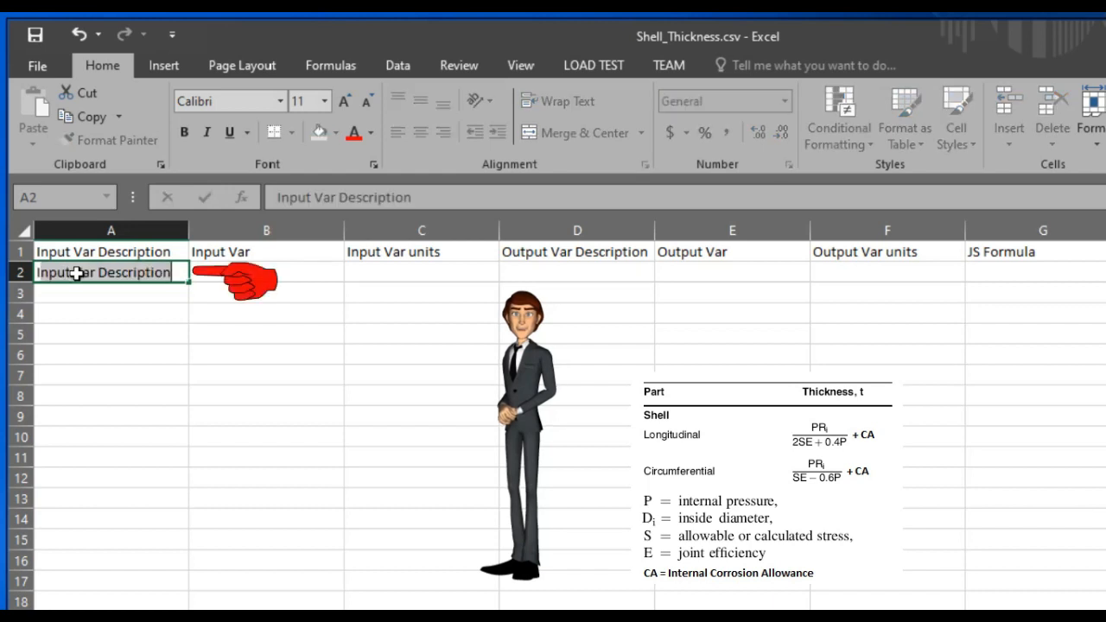
type("er")
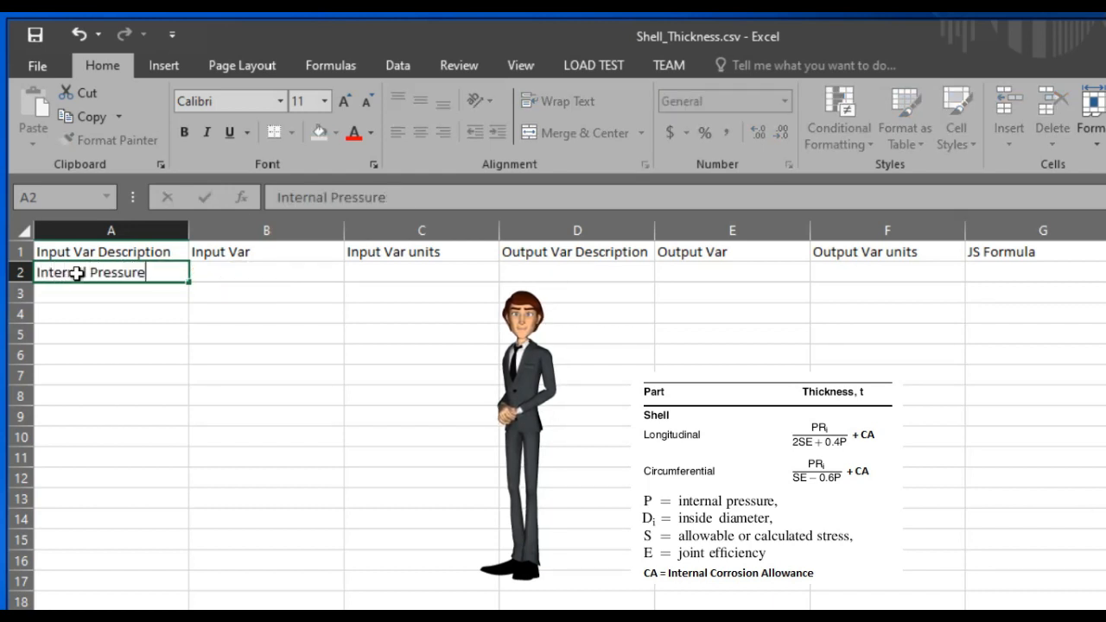
type("nal Pressure")
key("Return")
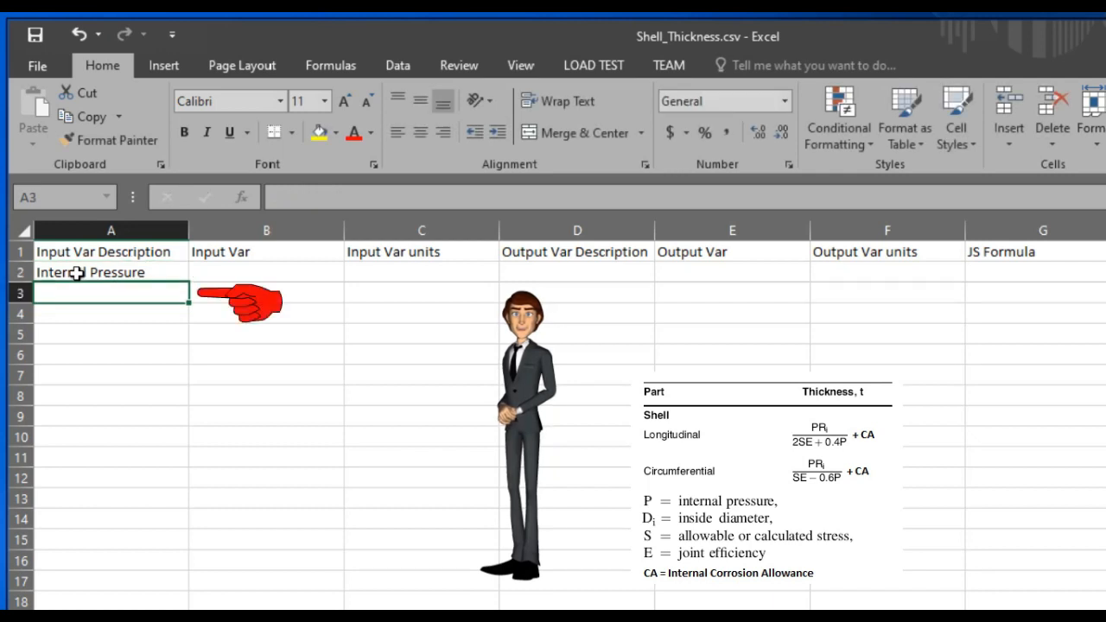
type("Inside Diameter of Vessel")
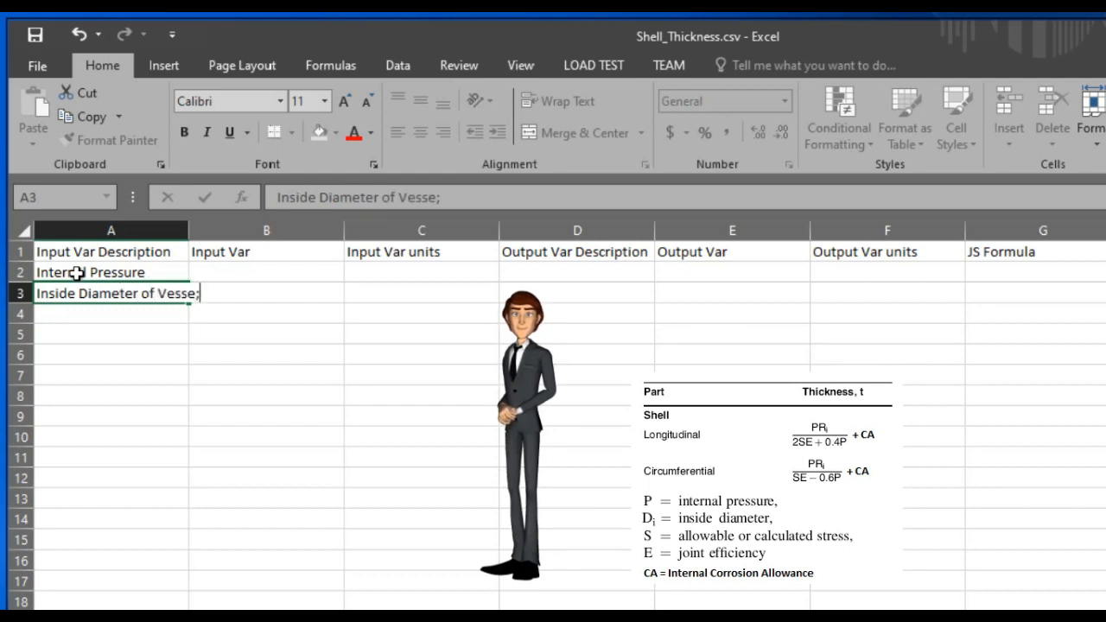
key("Return")
Add Allowable Stress of Material, Joint Efficiency and Corrosion Allowance as further input descriptions
type("Allo")
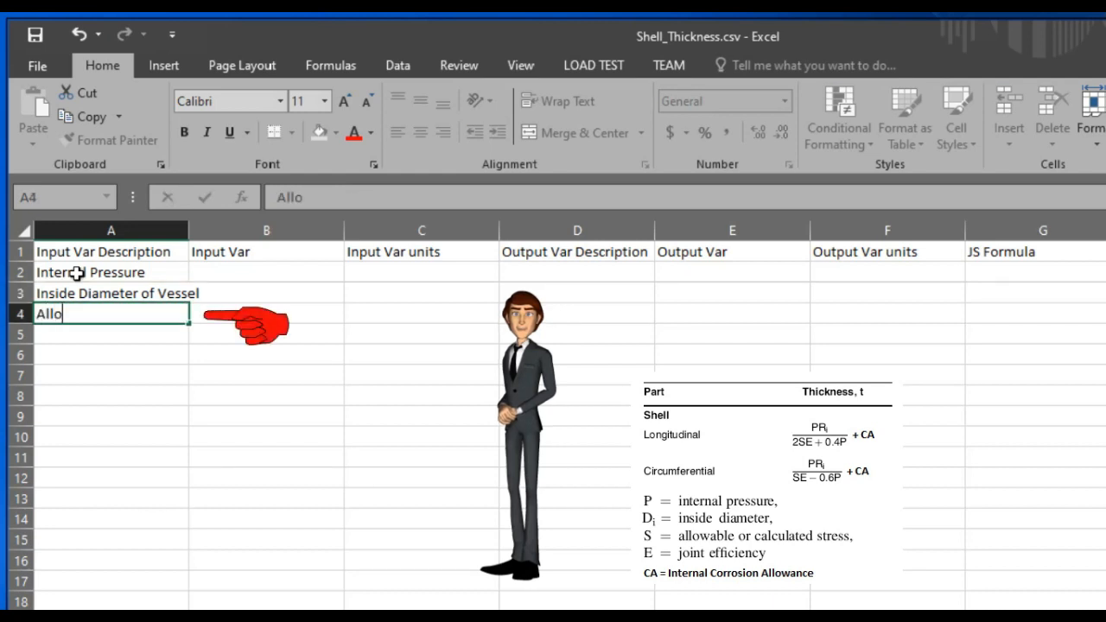
type("wable Stress of Material")
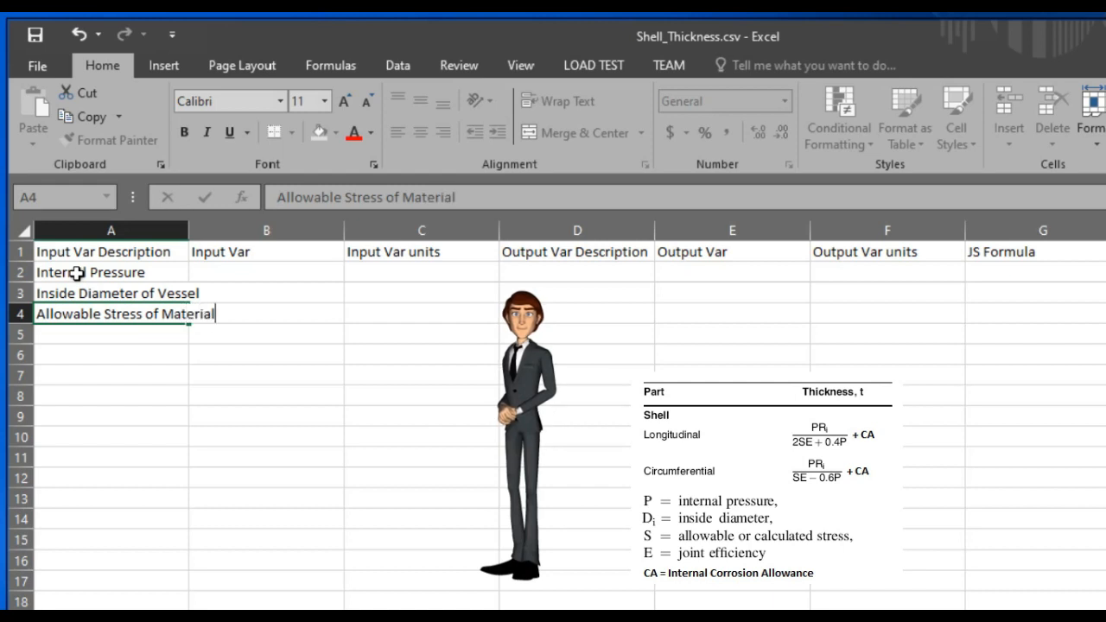
key("Return")
type("Jon")
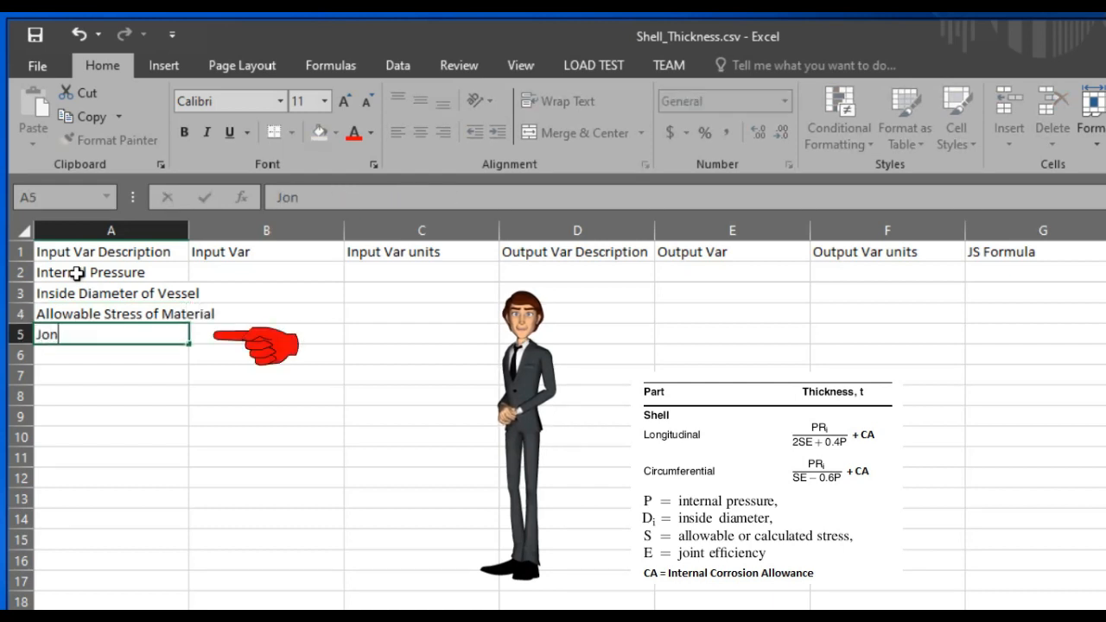
key("BackSpace")
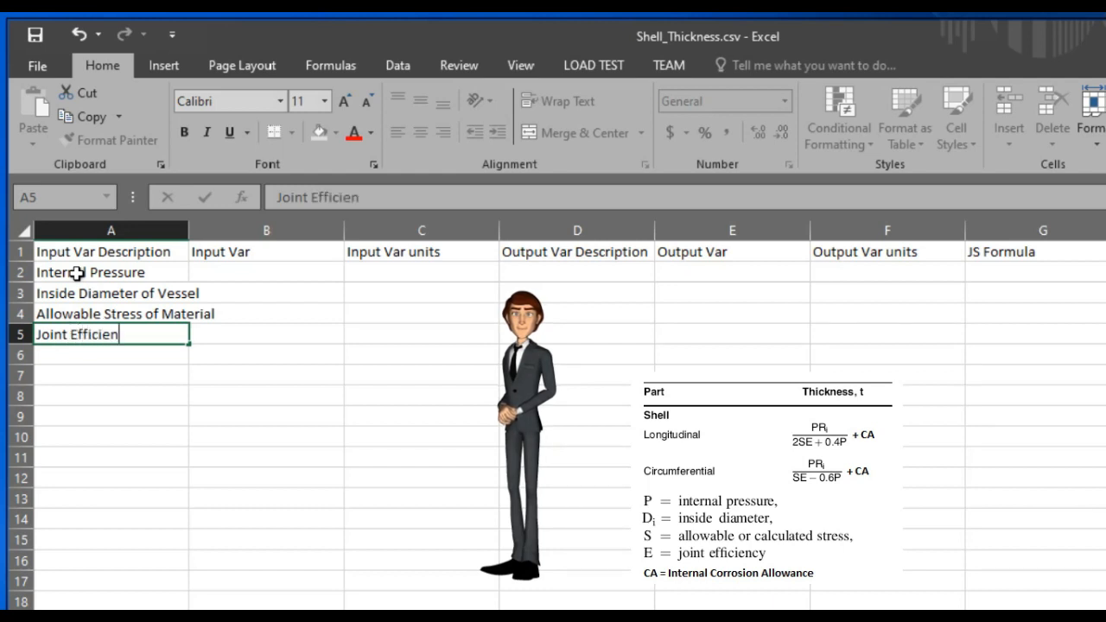
key("Return")
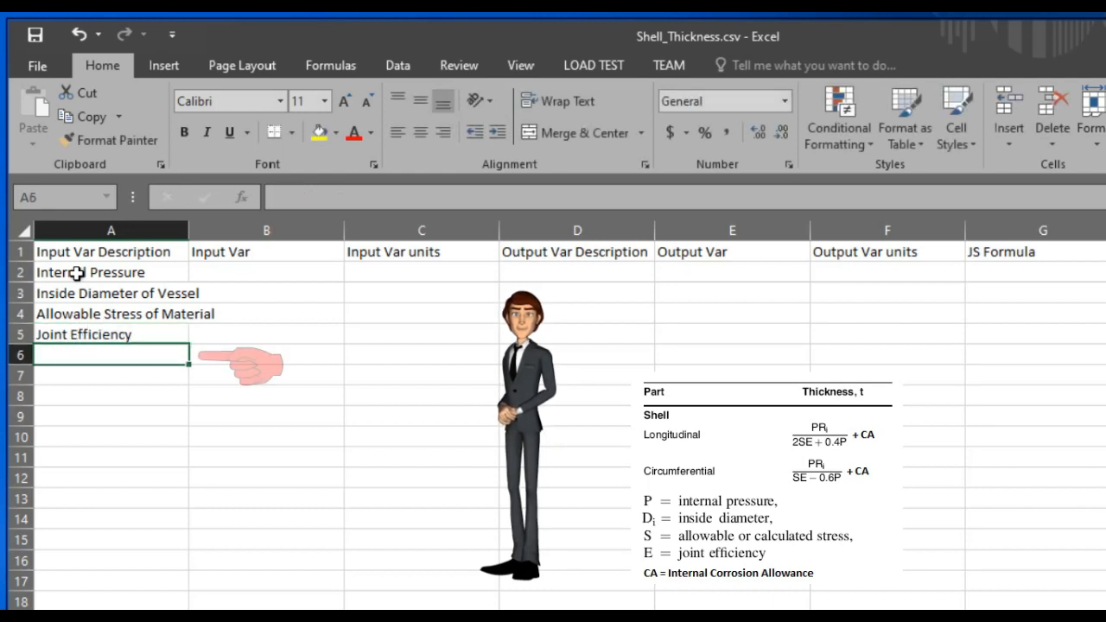
type("Corrosion Allowance")
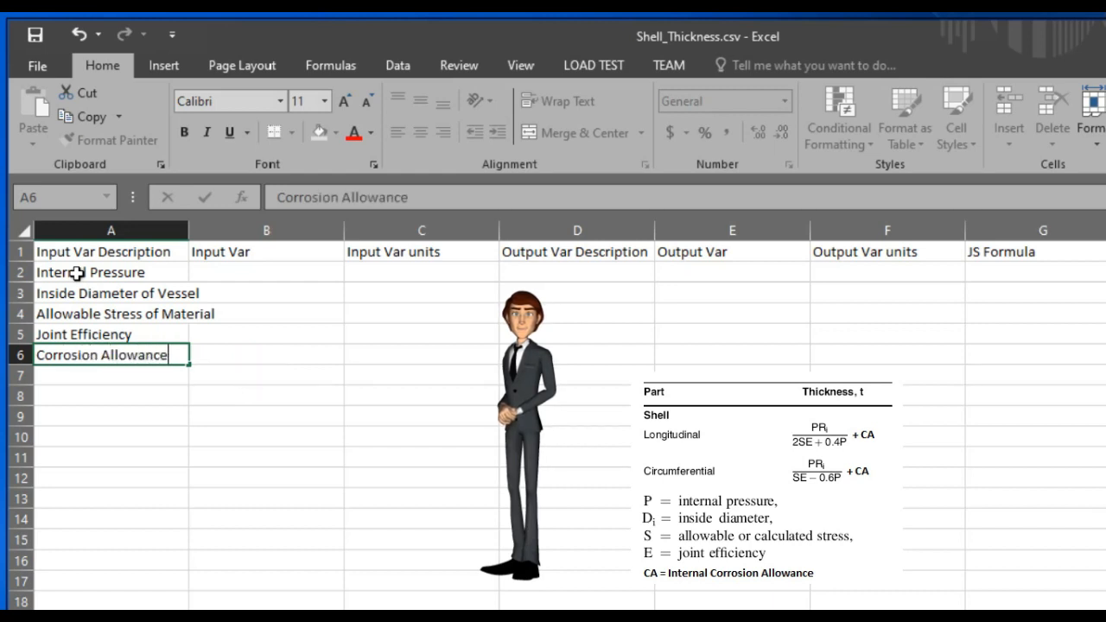
key("Tab")
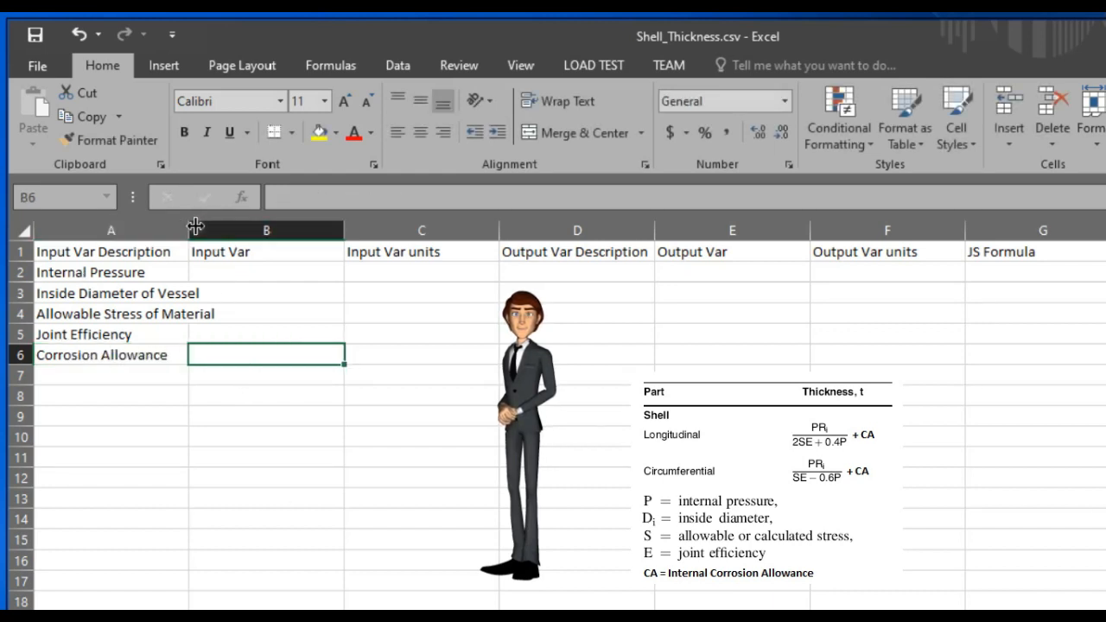
Widen the Input Var column and enter the symbols P, Di, S, E and CA beside each description
left_click_drag(196, 226, 222, 226)
left_click(281, 272)
type("P")
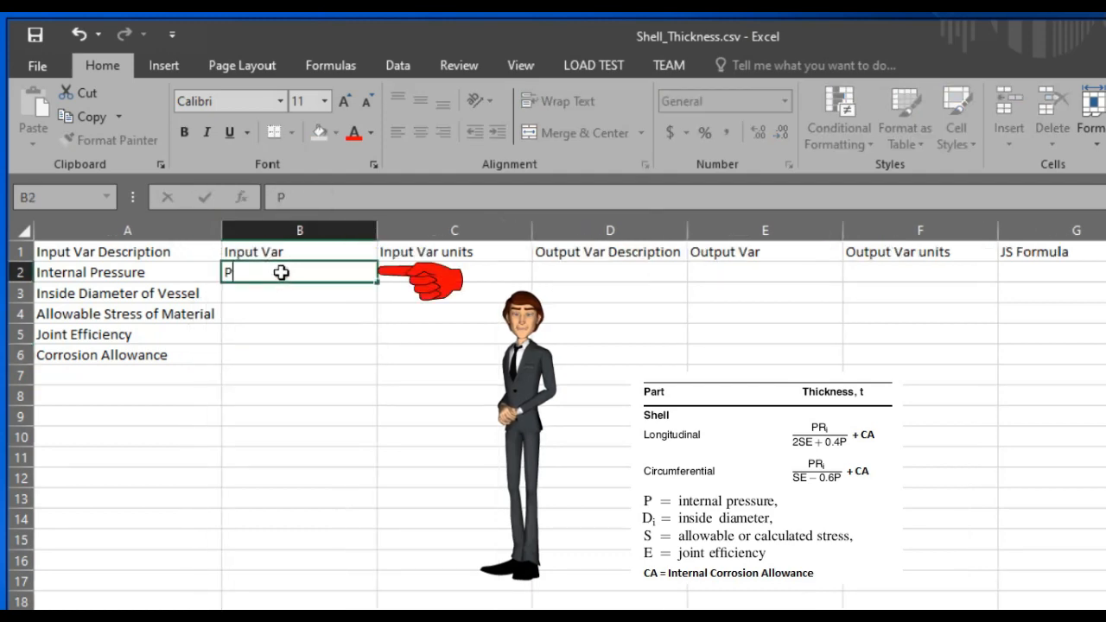
key("Return")
type("Di")
key("Return")
key("Up")
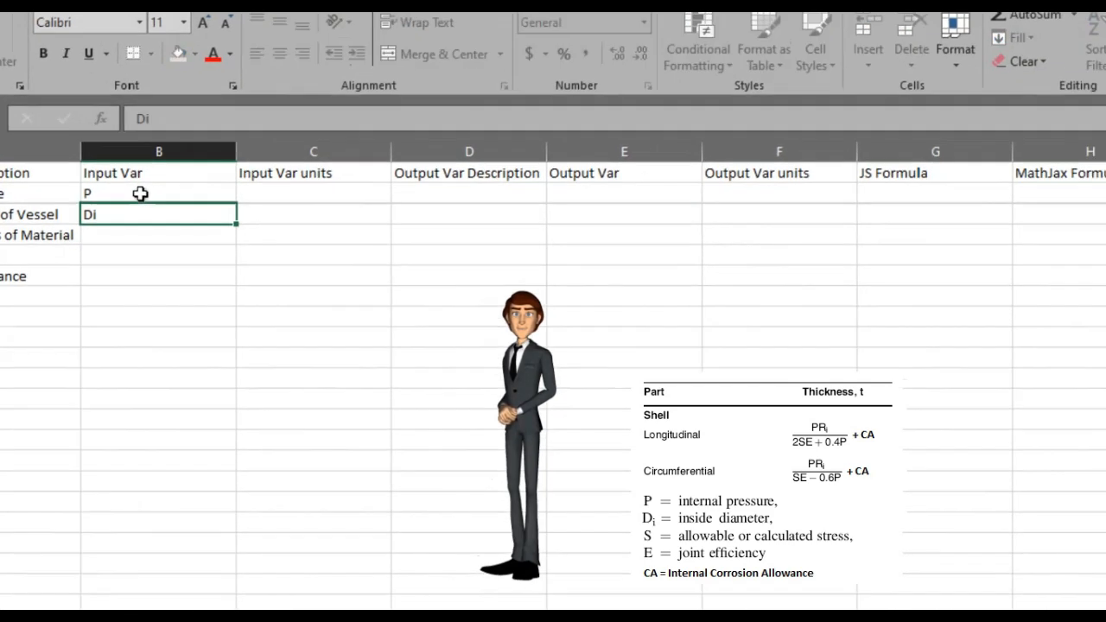
key("Return")
type("S")
key("Return")
type("E")
key("Return")
type("CA")
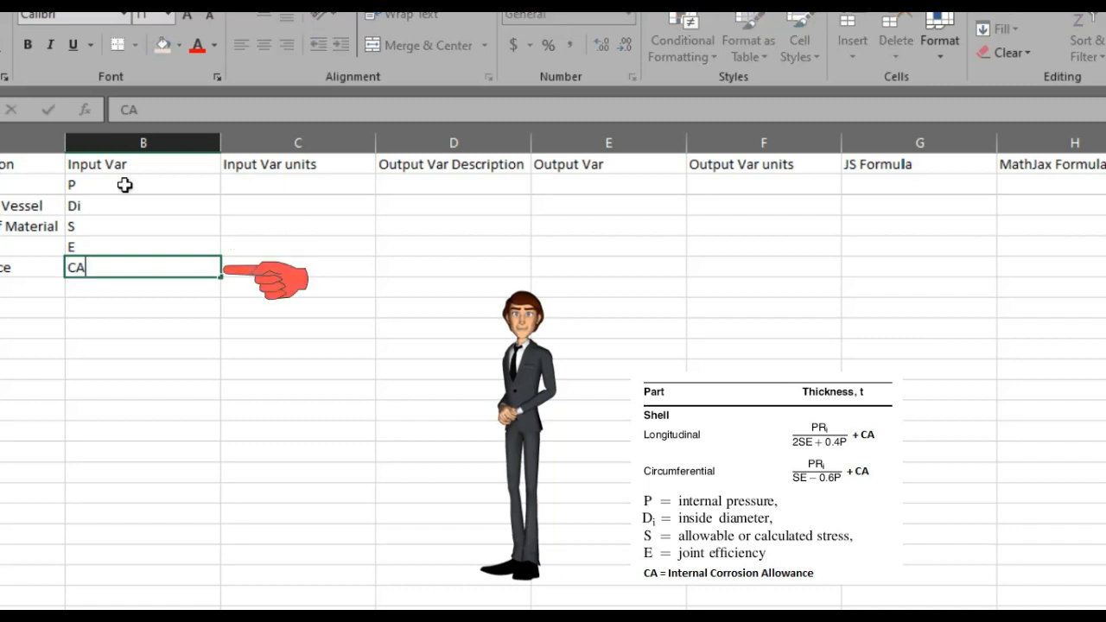
key("Tab")
Enter MPa as the pressure unit and mm as the diameter unit in the Input Var units column
key("Up")
key("Up")
key("Up")
key("Up")
type("MPa")
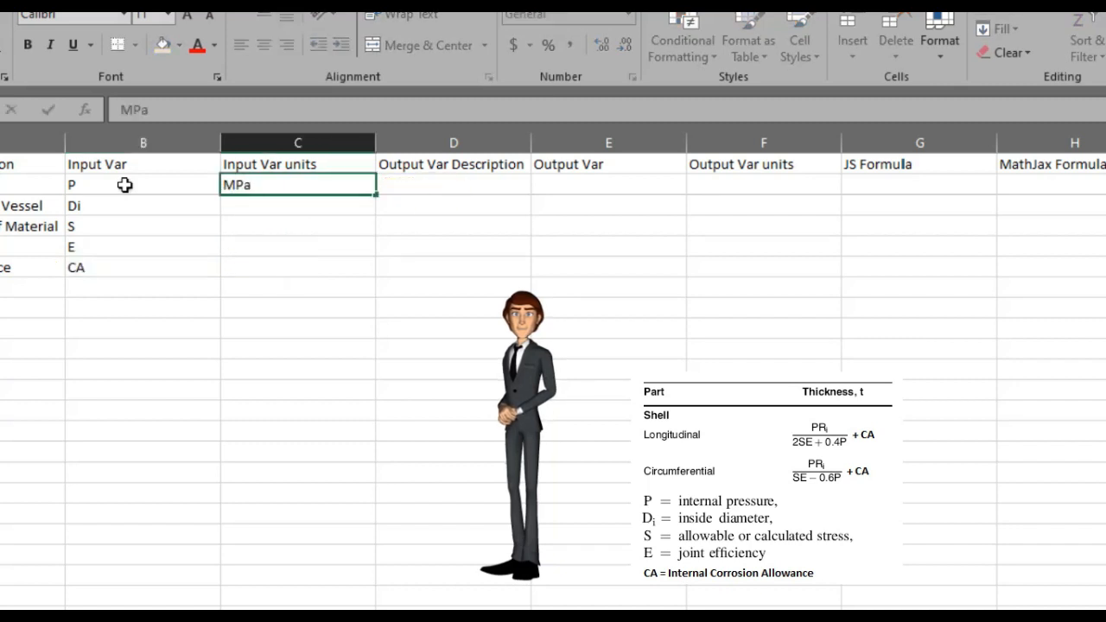
key("Return")
type("mm")
key("Return")
Copy the MPa unit into the allowable stress row of the units column
key("Up")
key("Up")
key("ctrl+c")
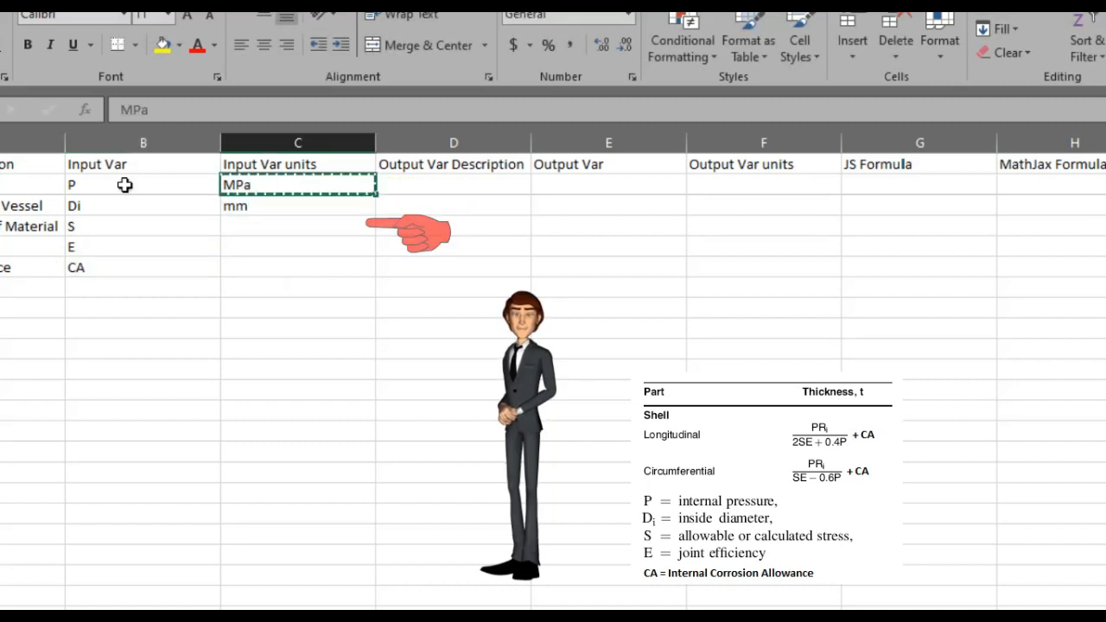
key("Down")
key("Down")
key("ctrl+v")
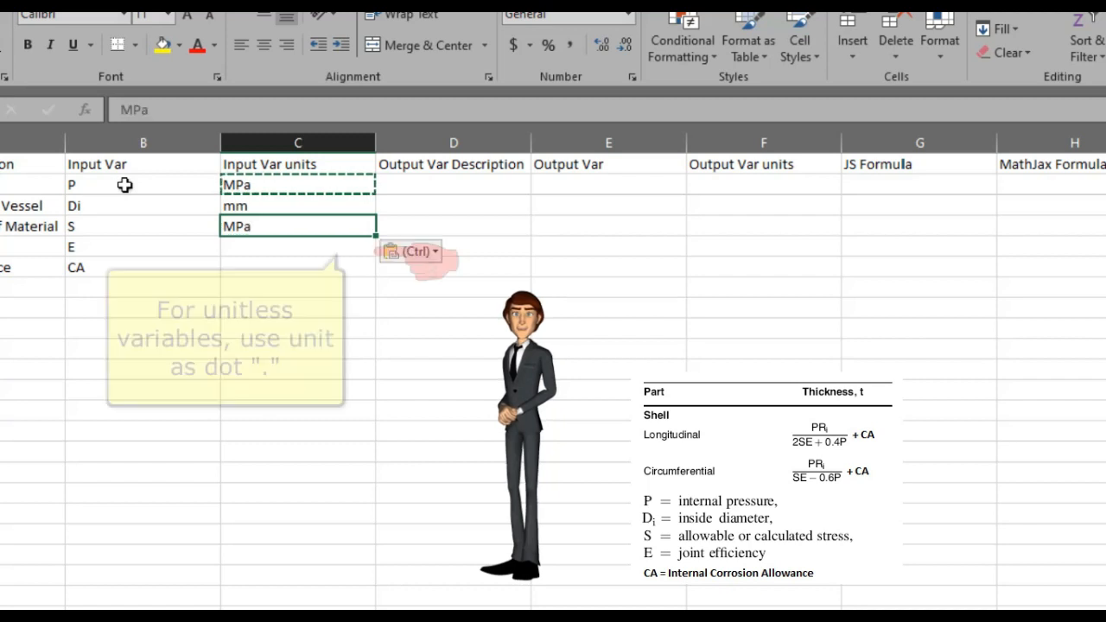
Enter "." as the joint efficiency unit and mm as the corrosion allowance unit
key("Escape")
key("Down")
type(".")
key("Return")
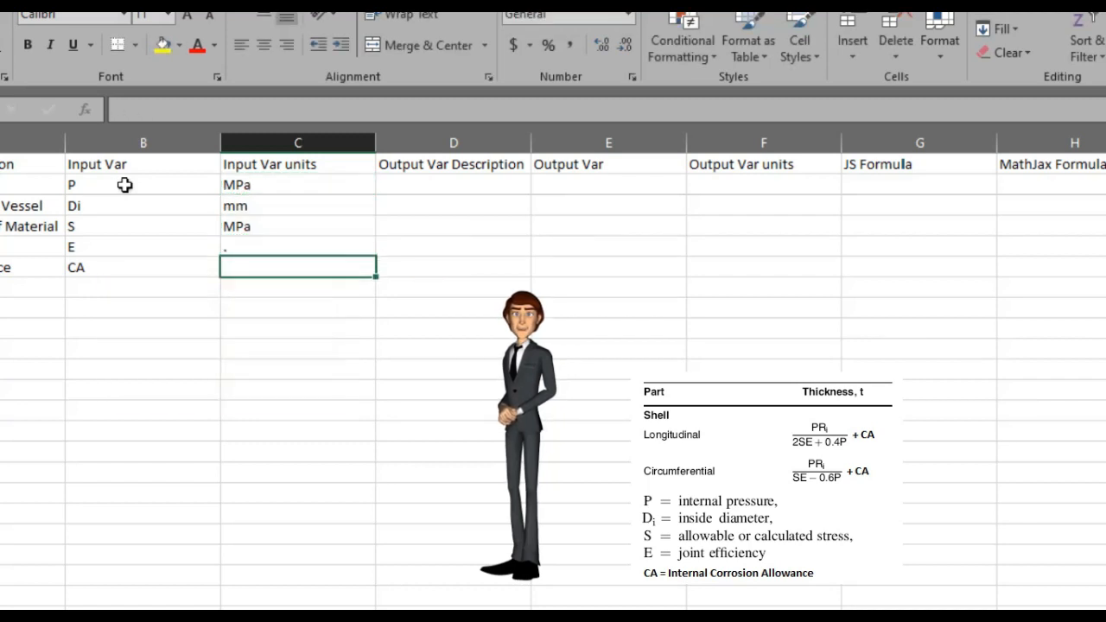
type("mm")
key("Return")
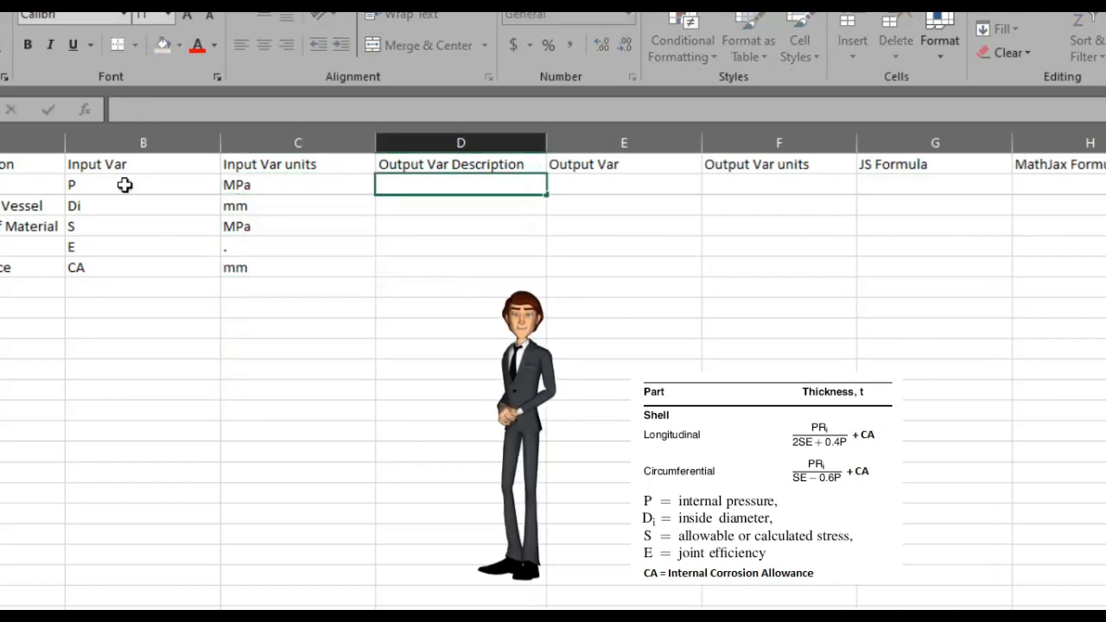
Enter Inside Radius and Shell Thickness (Long) as the first two output variable descriptions
type("Inside Radius")
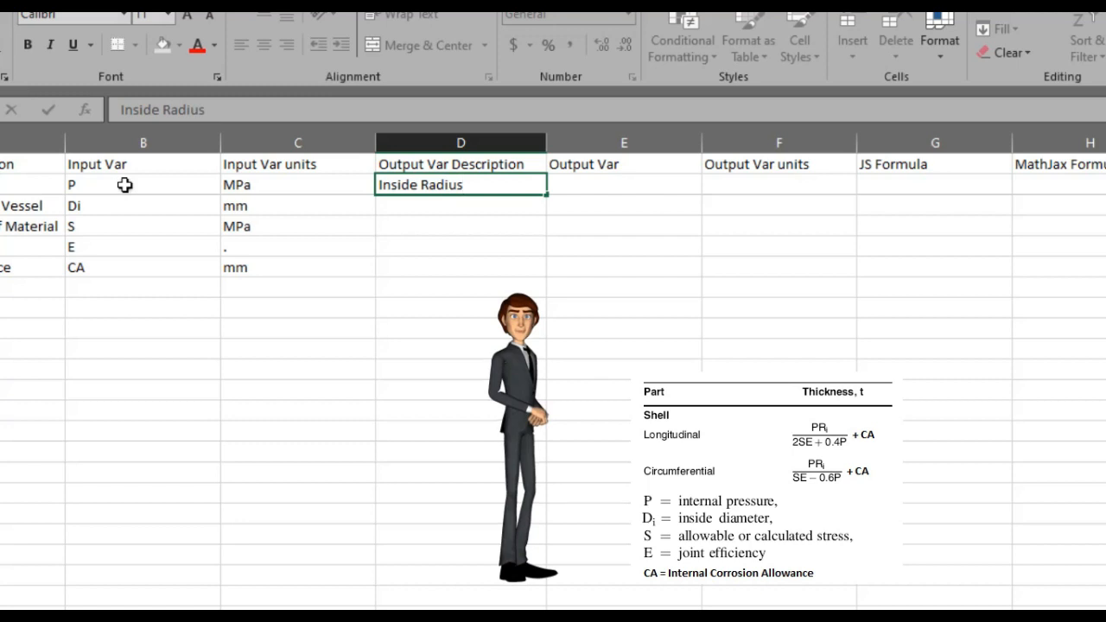
key("Return")
type("Shell Thickness (Long")
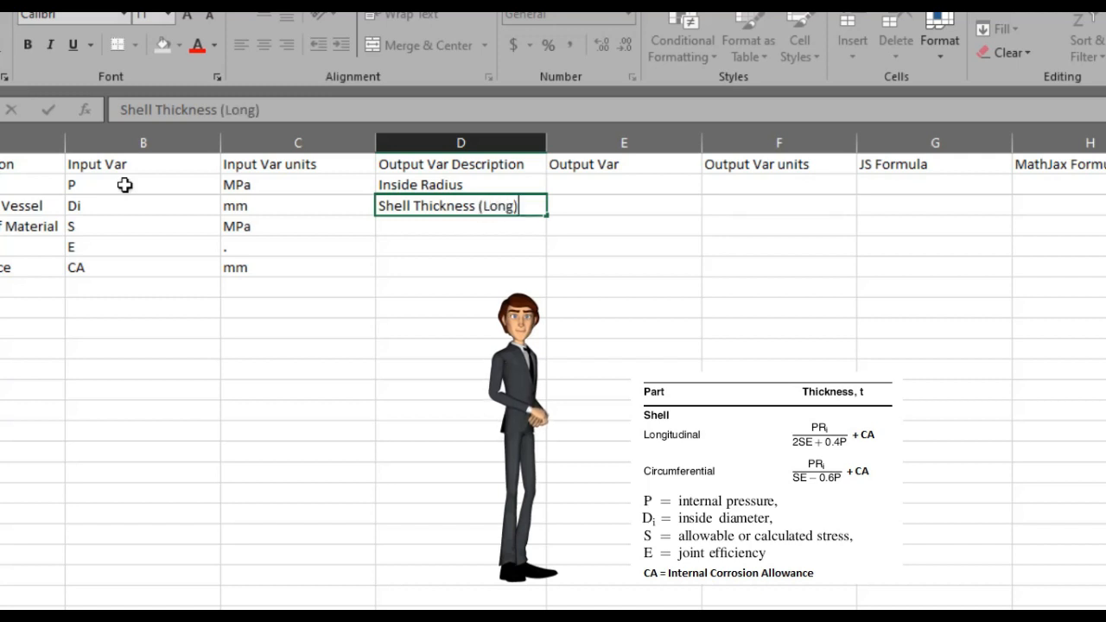
key("Return")
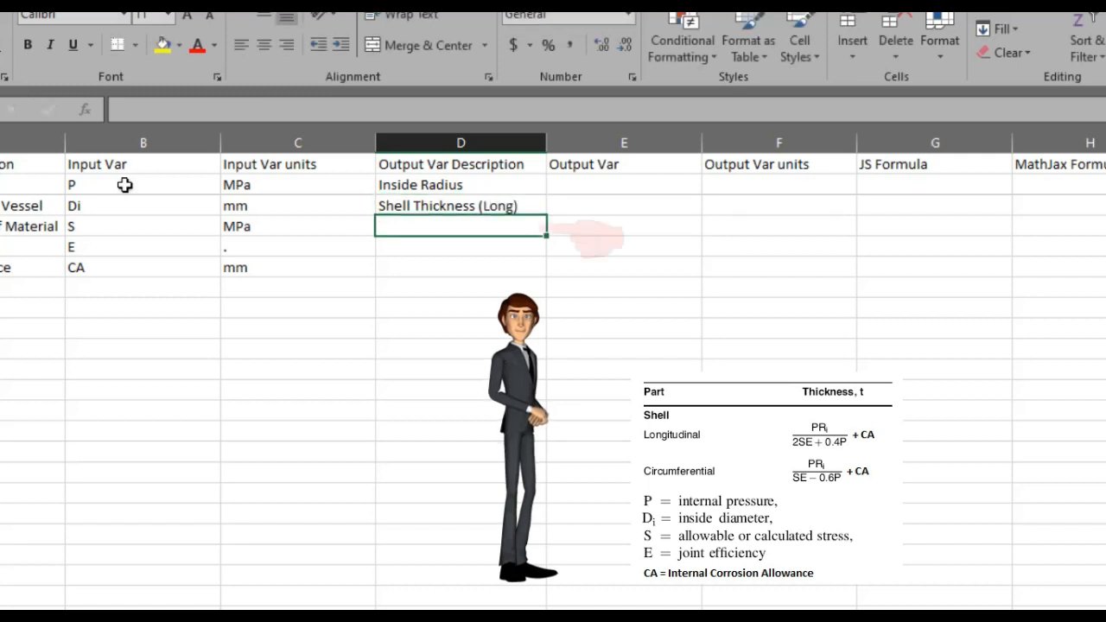
Copy the long shell thickness description to the next row and edit it to Shell Thickness (Circum)
type("Sh")
key("Up")
key("ctrl+c")
key("Down")
key("ctrl+v")
key("Escape")
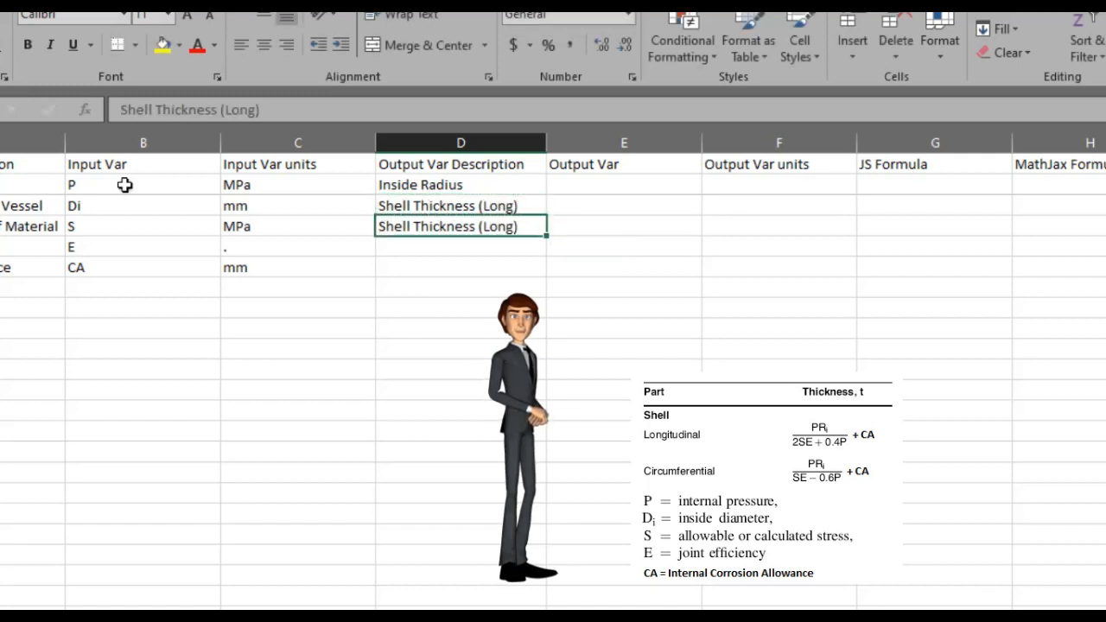
key("F2")
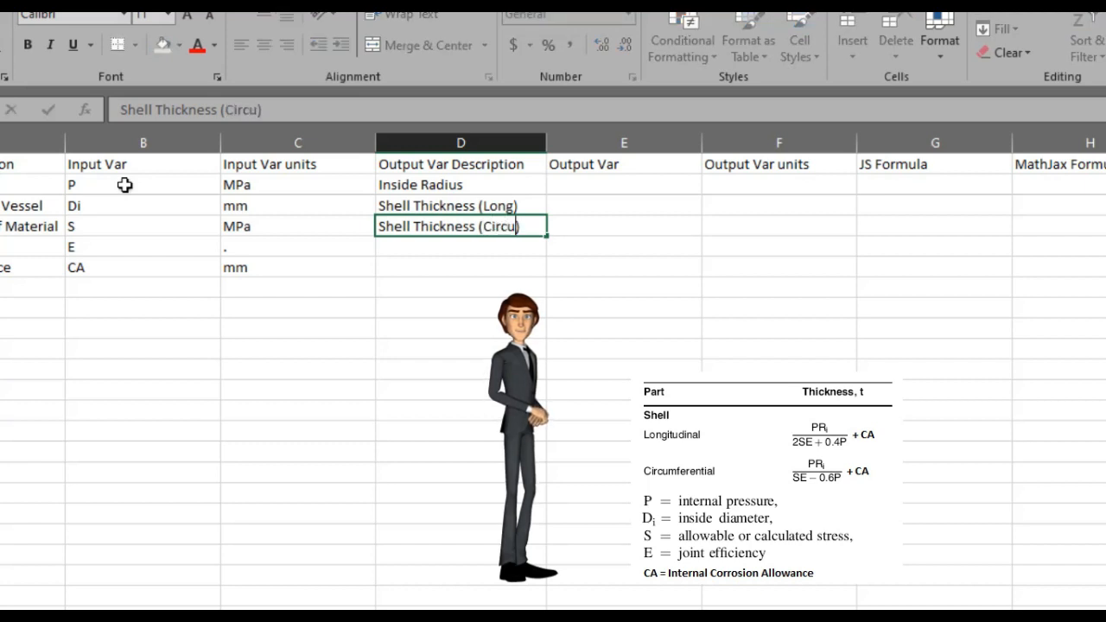
key("Tab")
Enter the output variable symbols Ri, tl and tc beside each output description
key("Up")
key("Up")
type("Ri")
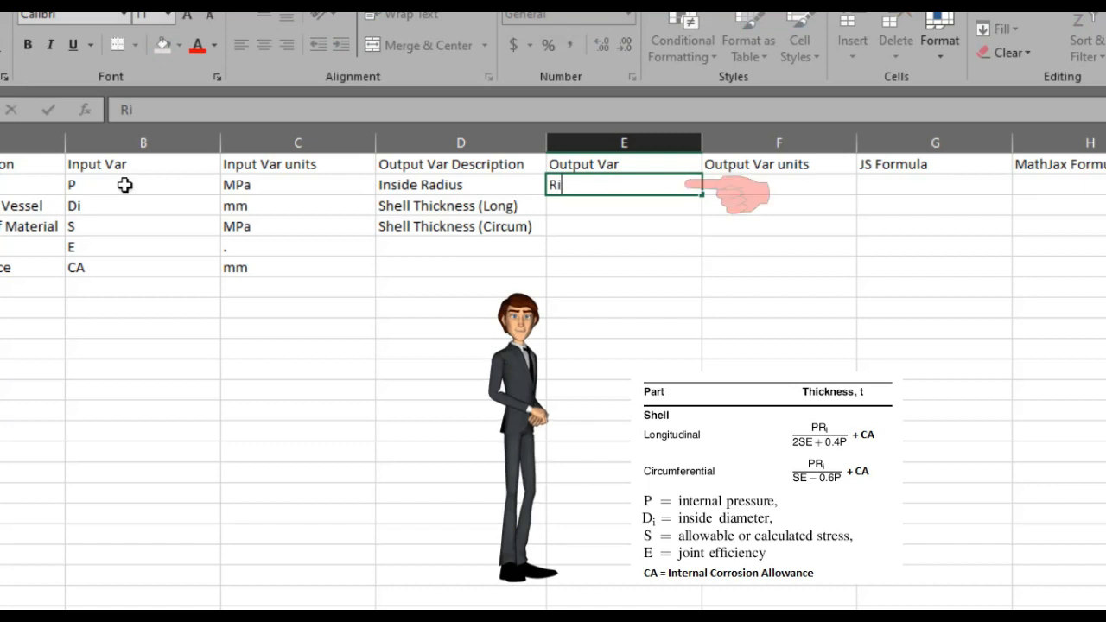
key("Return")
type("tl")
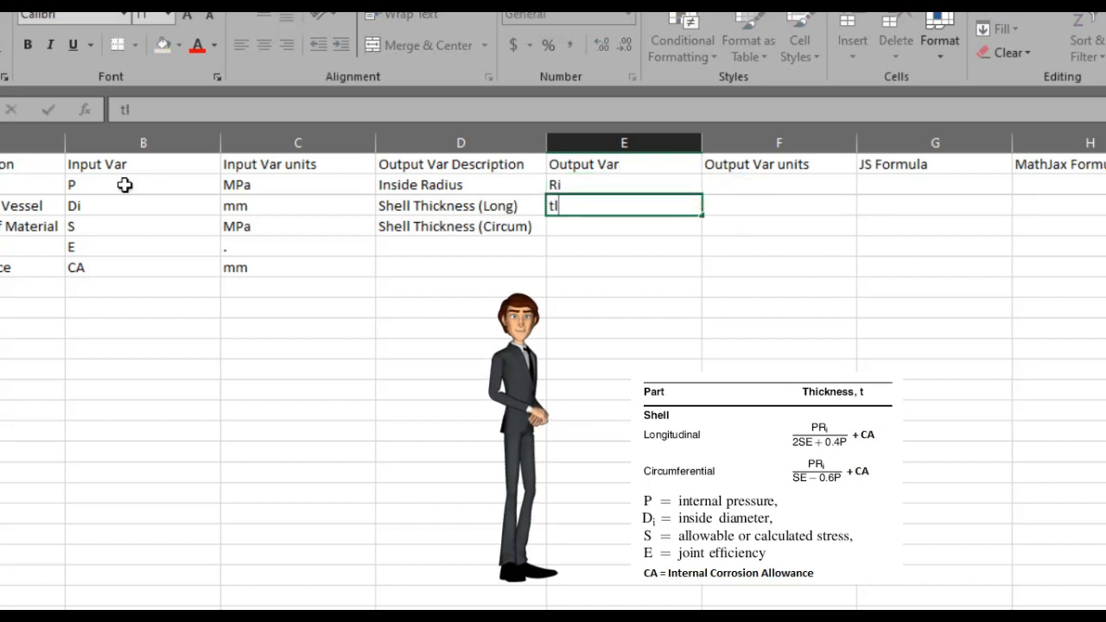
key("Return")
type("tc")
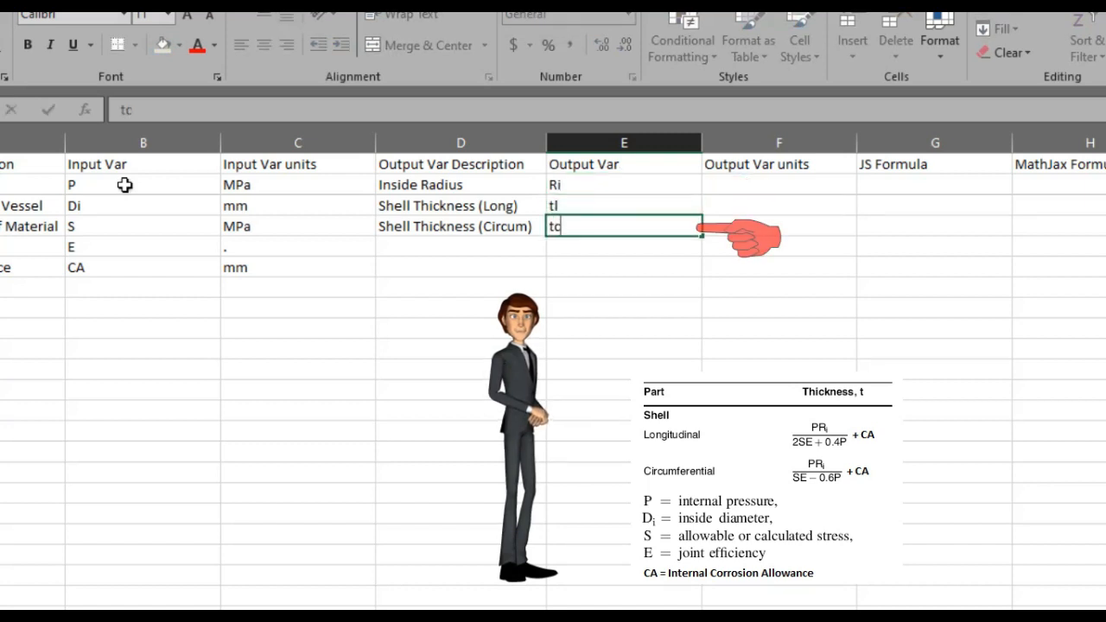
key("Return")
Set mm as the unit for all three output variables
key("Up")
key("Up")
key("Up")
key("Right")
type("mm")
key("Return")
type("mm")
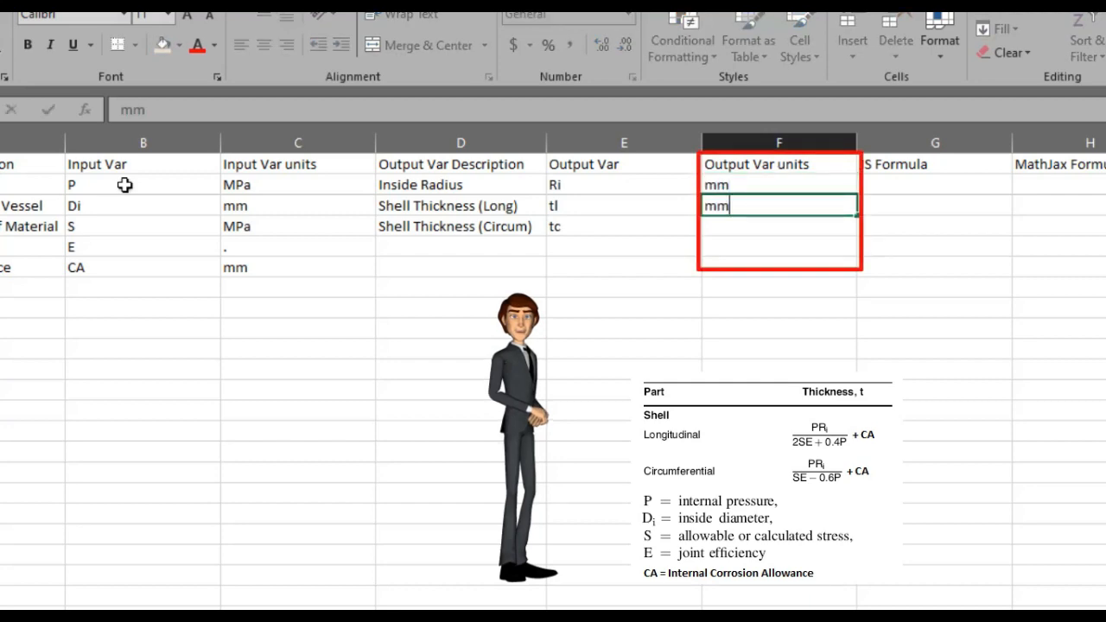
key("Return")
type("mm")
key("Tab")
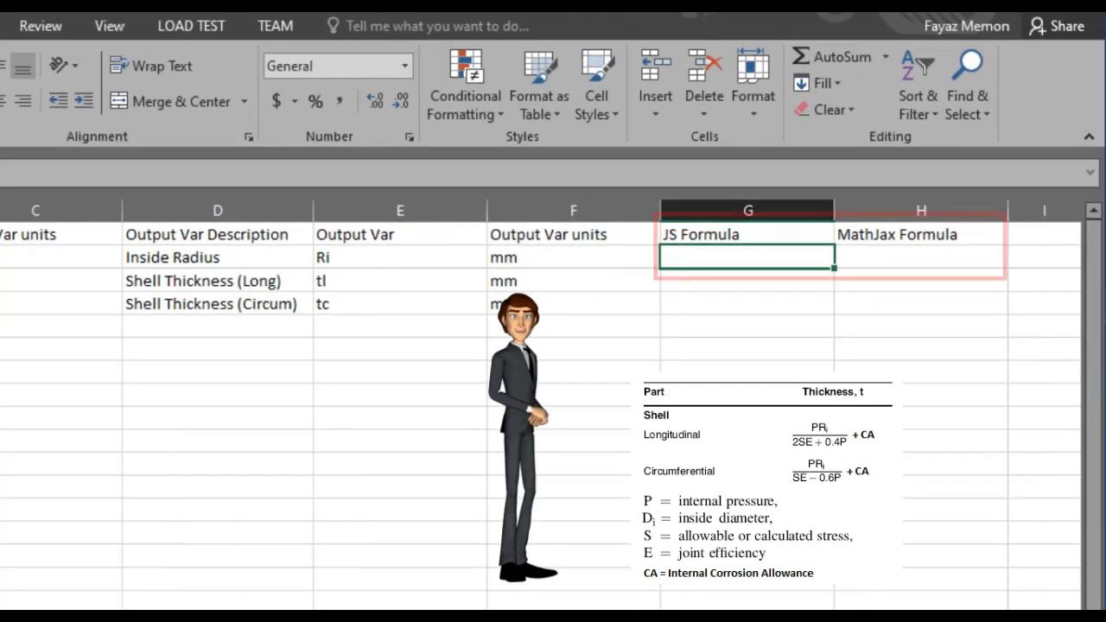
Enter the JS formula Ri=Di/2+CA for the inside radius
type("Ri")
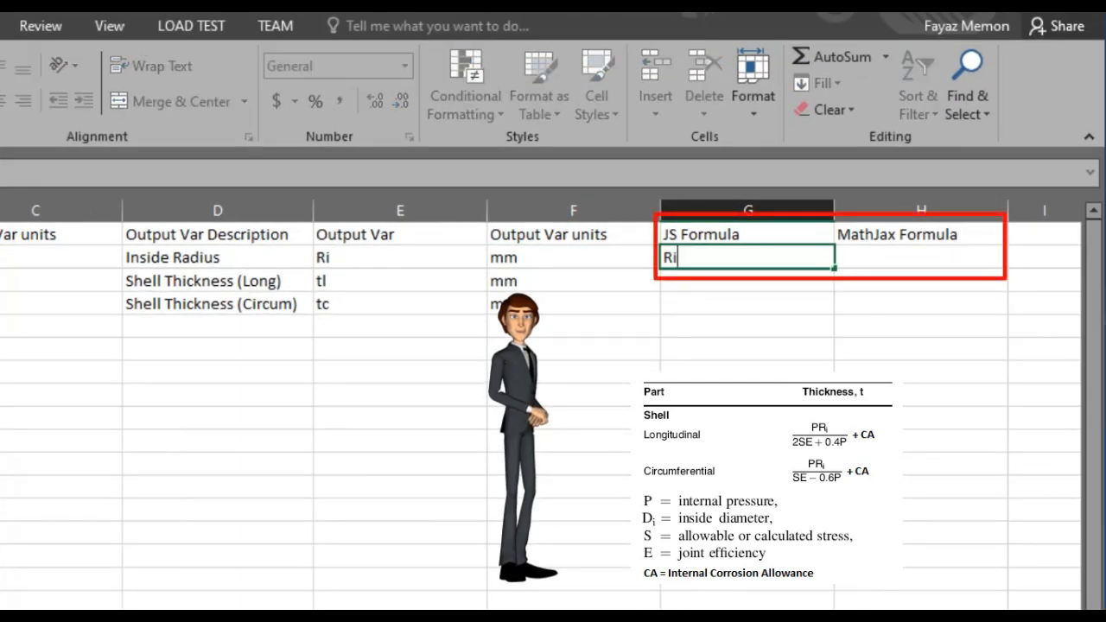
type("=Di/2+CA")
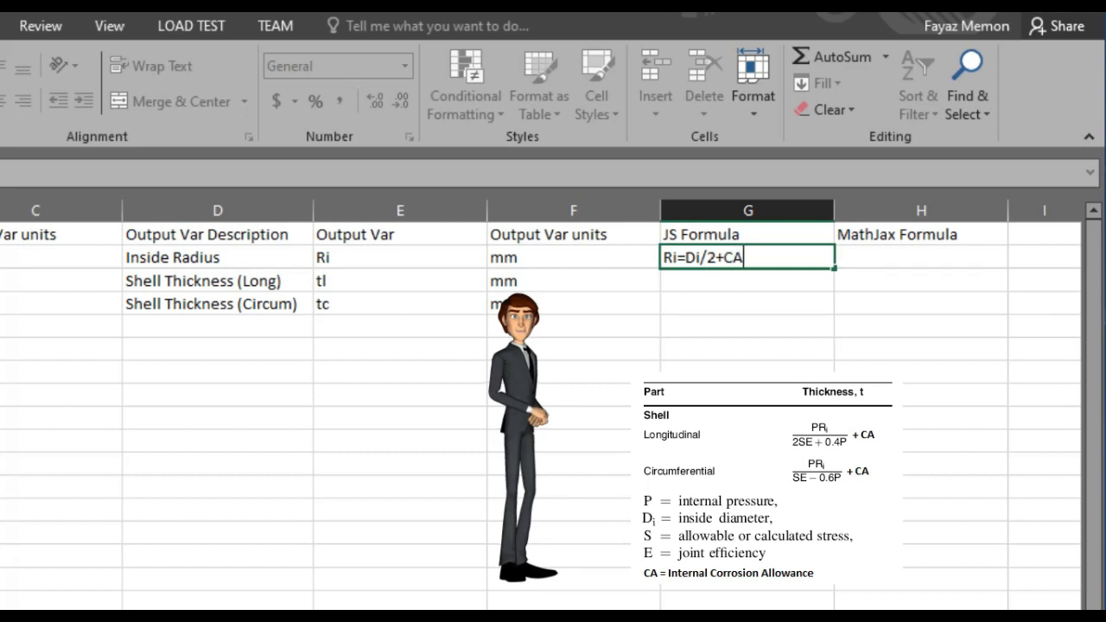
key("Return")
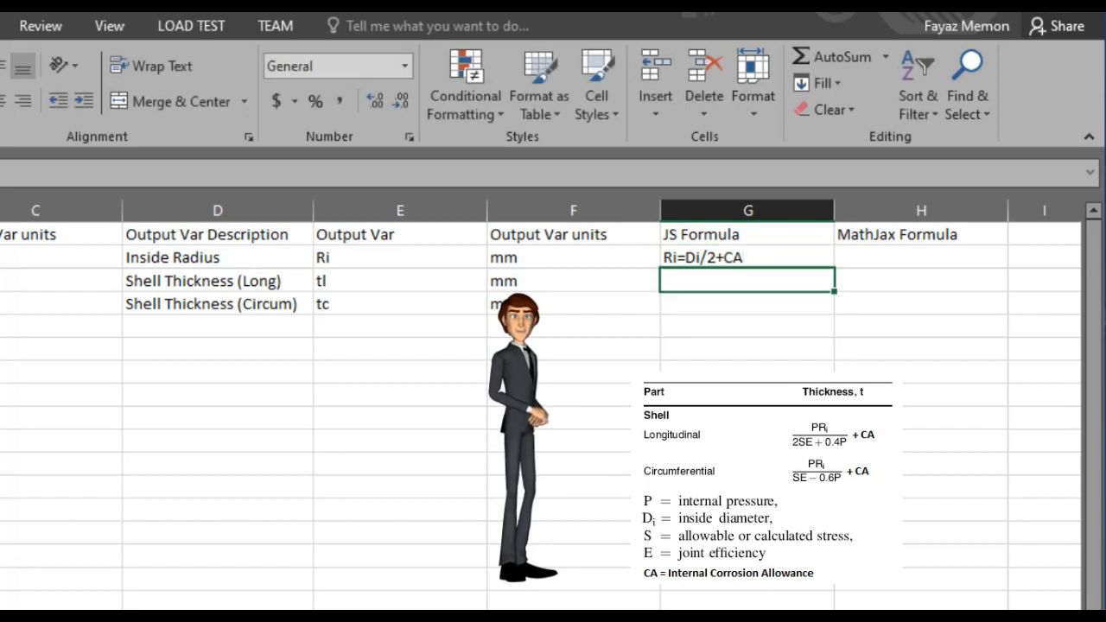
Copy the radius formula into the MathJax Formula column and edit it to Ri=(Di)/2+CA
key("Up")
key("ctrl+c")
key("Right")
key("ctrl+v")
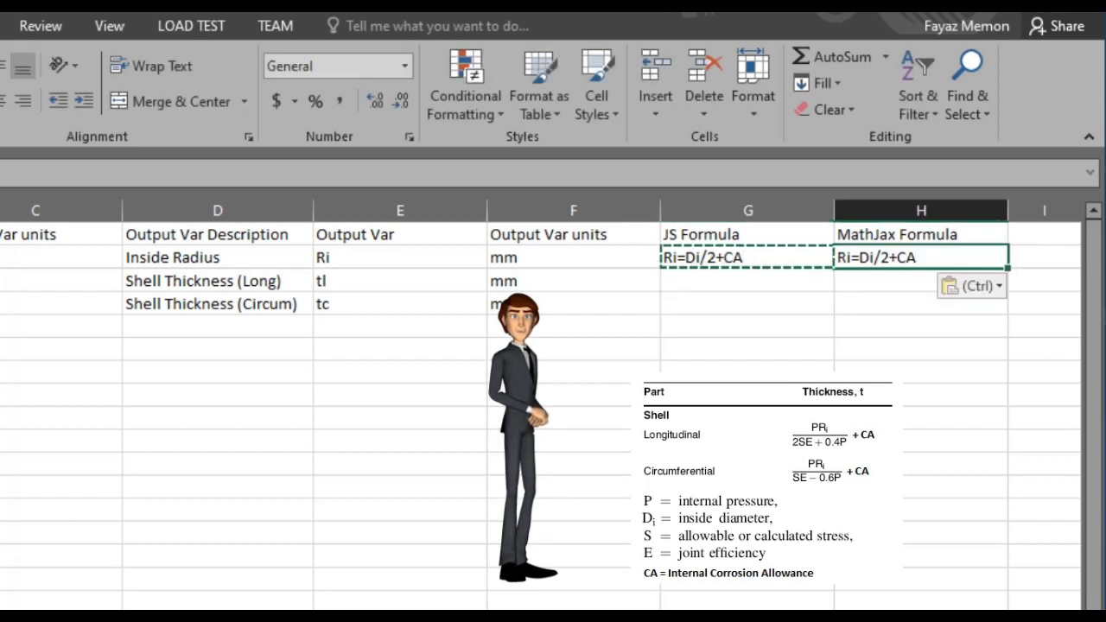
key("Escape")
key("Left")
key("Left")
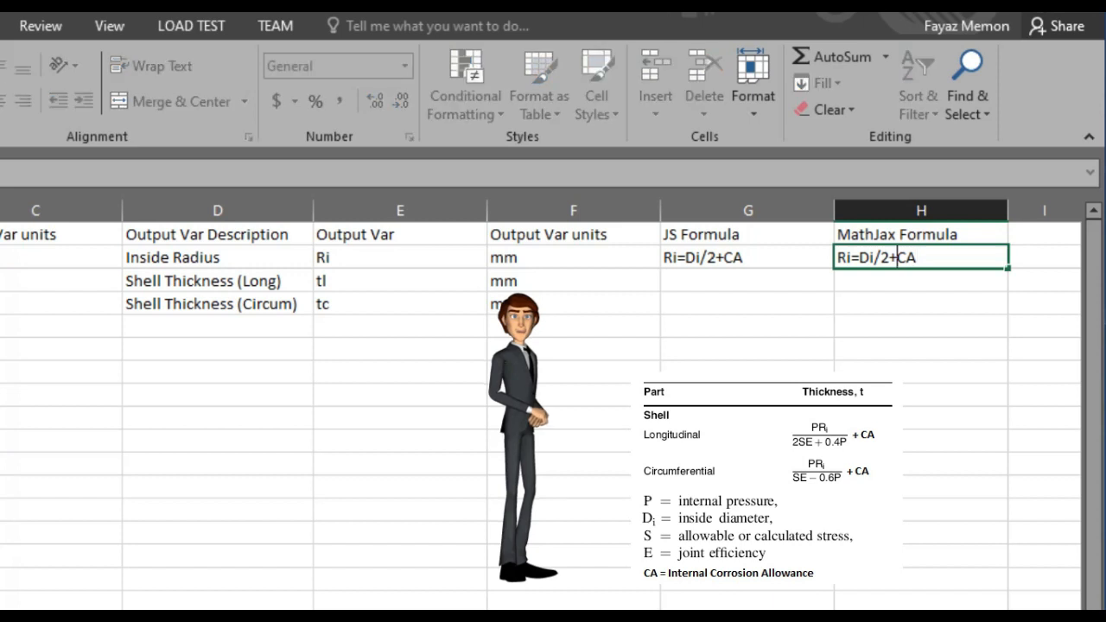
type("(Di")
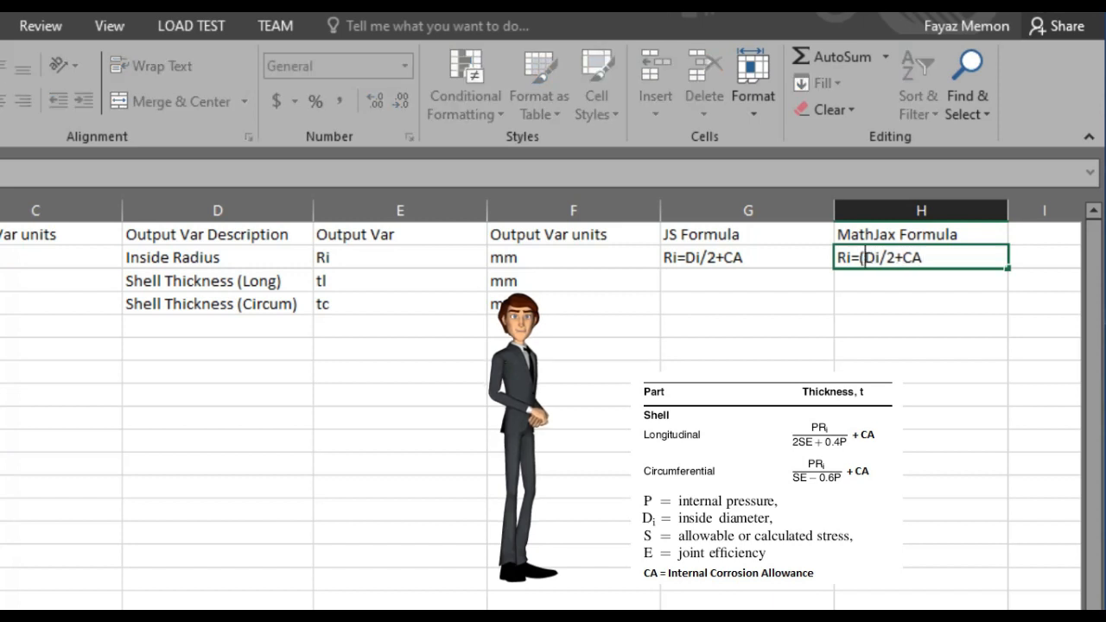
type(")")
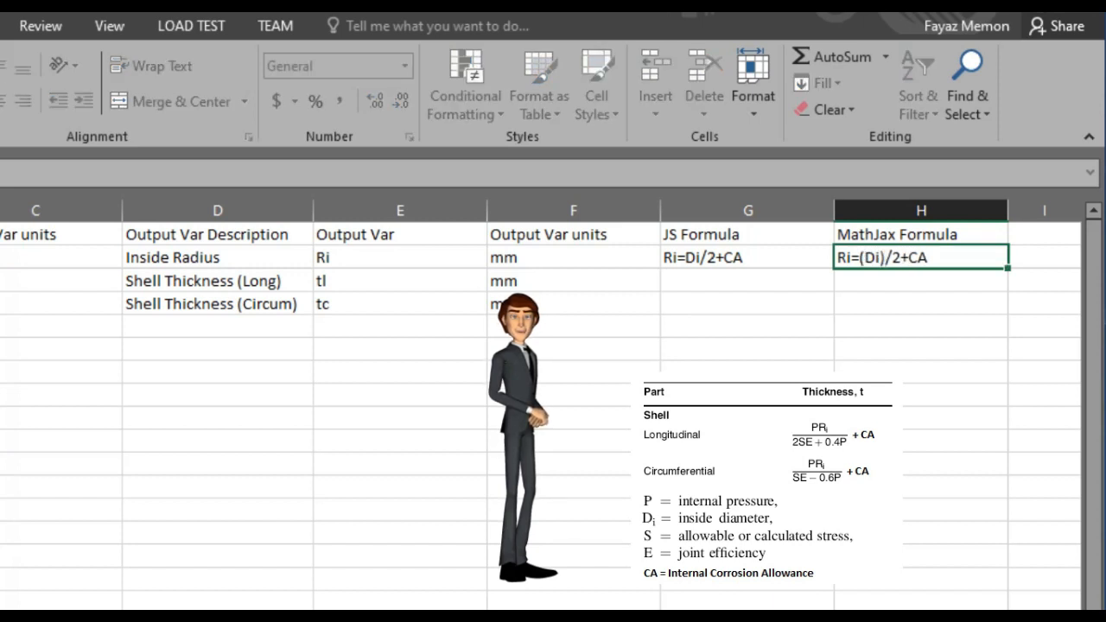
key("Return")
Enter the JS formula tl=(P*Ri)/(2*S*E+0.4*P)+CA for the longitudinal thickness
key("Left")
type("t")
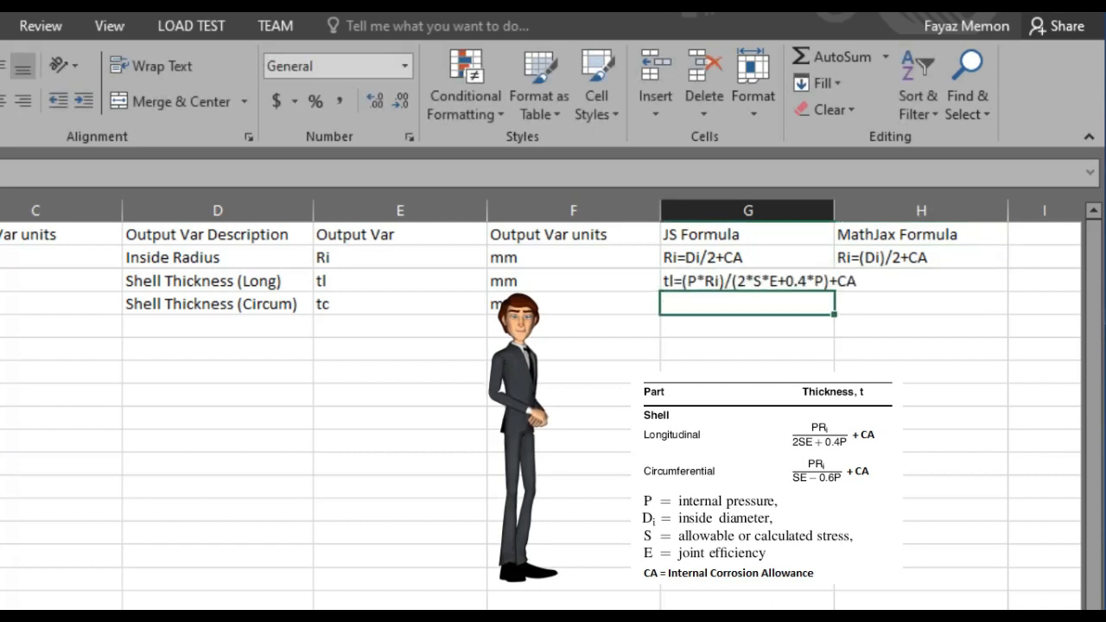
key("Up")
Copy the longitudinal formula into the circumferential row and widen the JS Formula column
key("ctrl+c")
key("Down")
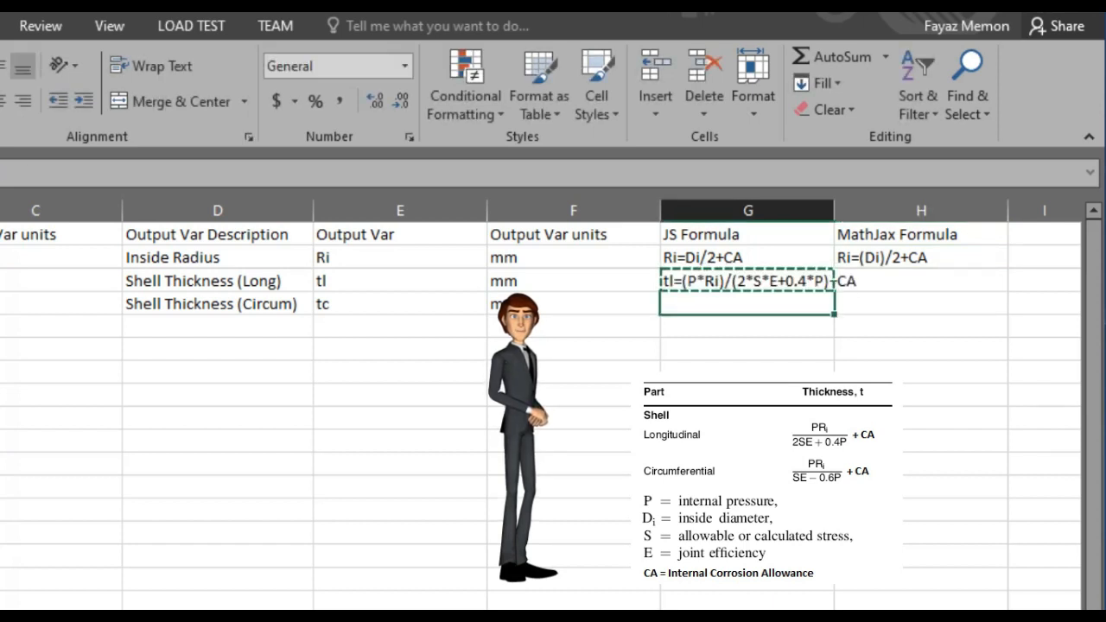
key("ctrl+v")
key("Escape")
left_click_drag(834, 213, 859, 214)
left_click(741, 283)
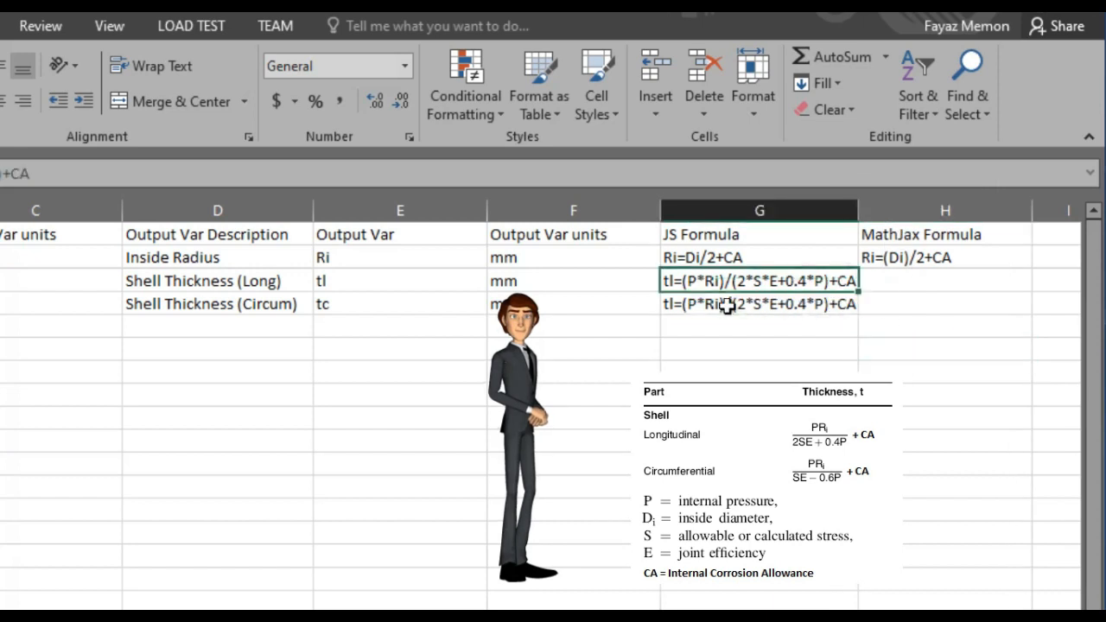
Edit the copied formula into tc=(P*Ri)/(S*E-0.6*P)+CA for the circumferential thickness
double_click(676, 304)
key("BackSpace")
type("c")
key("Delete")
key("Delete")
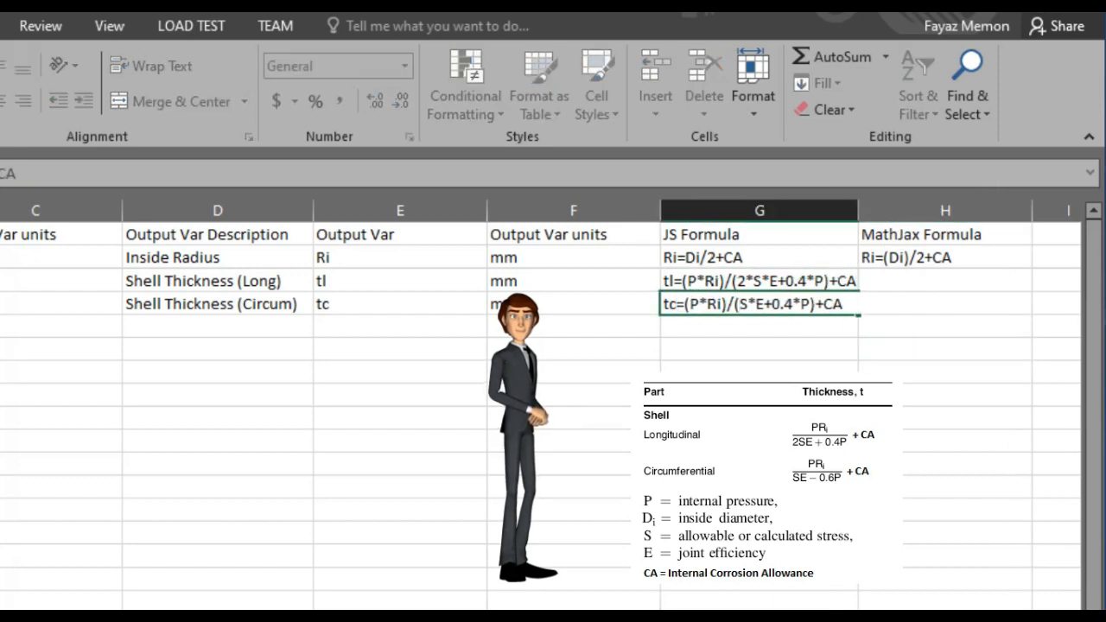
key("Right")
key("Right")
key("Right")
key("Right")
key("BackSpace")
type("-")
key("Right")
key("Right")
key("shift+Right")
type("6")
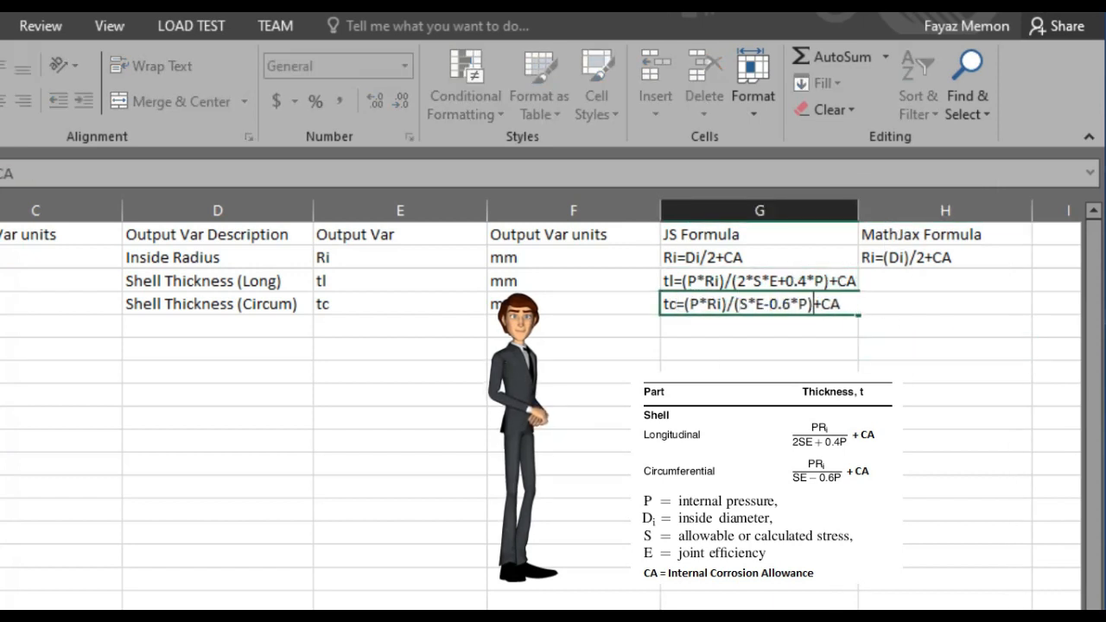
key("Return")
Copy both thickness formulas into the MathJax Formula column
left_click_drag(831, 282, 818, 307)
key("ctrl+c")
key("Right")
key("ctrl+v")
key("Escape")
key("Down")
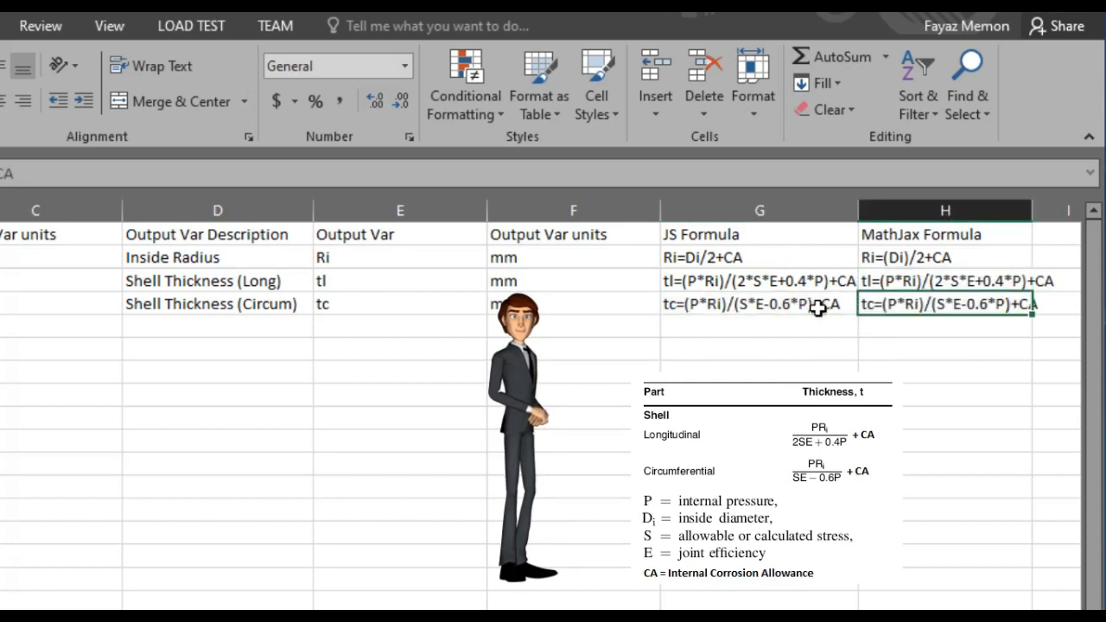
Widen the MathJax Formula column to fit the formulas
left_click(967, 420)
left_click_drag(1033, 213, 1065, 213)
left_click(1012, 439)
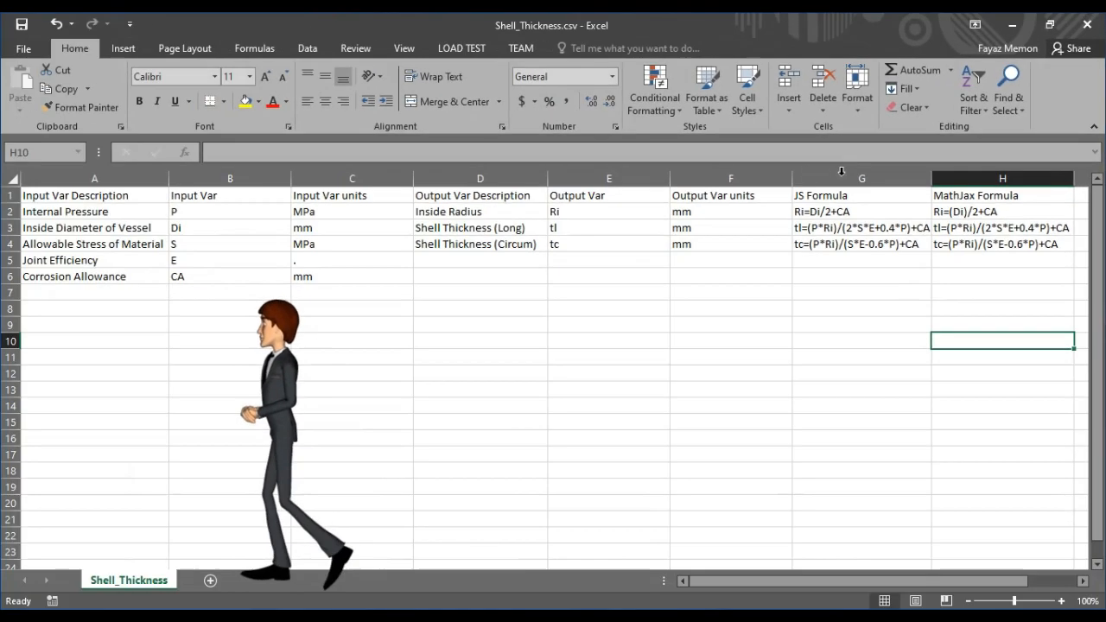
left_click_drag(931, 178, 936, 178)
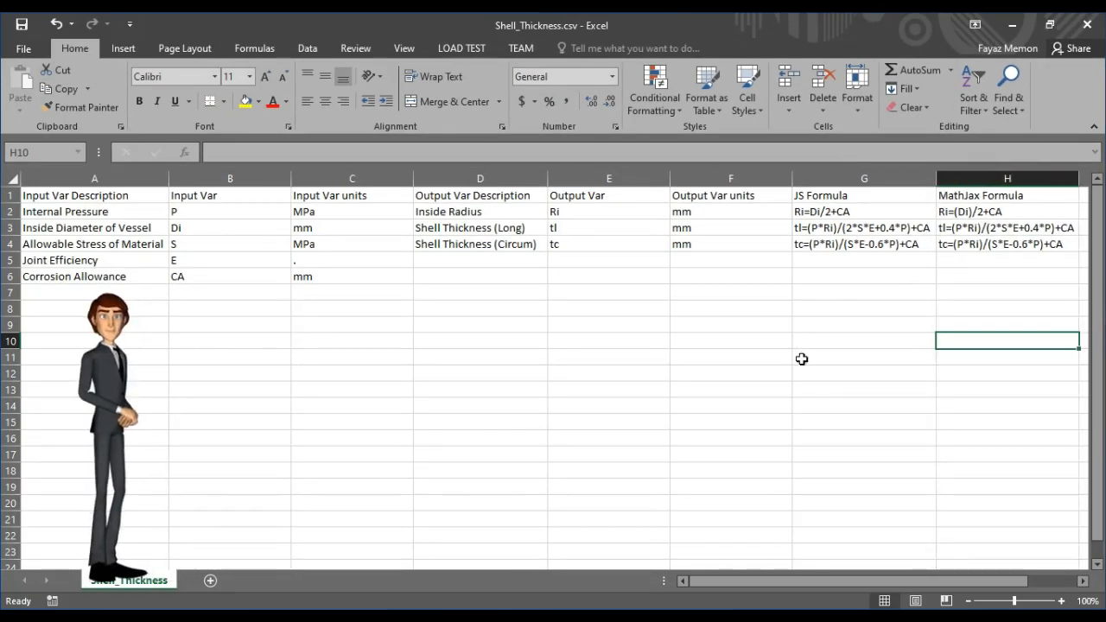
left_click(802, 359)
Save Shell_Thickness.csv keeping the CSV format and close Excel without saving again
left_click(21, 24)
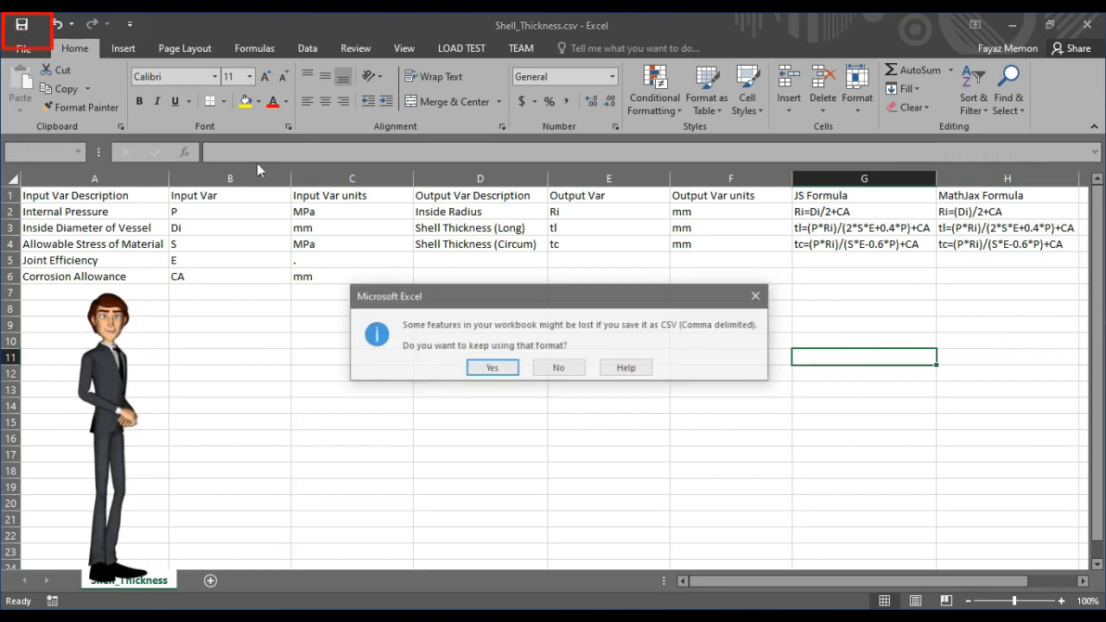
left_click(493, 366)
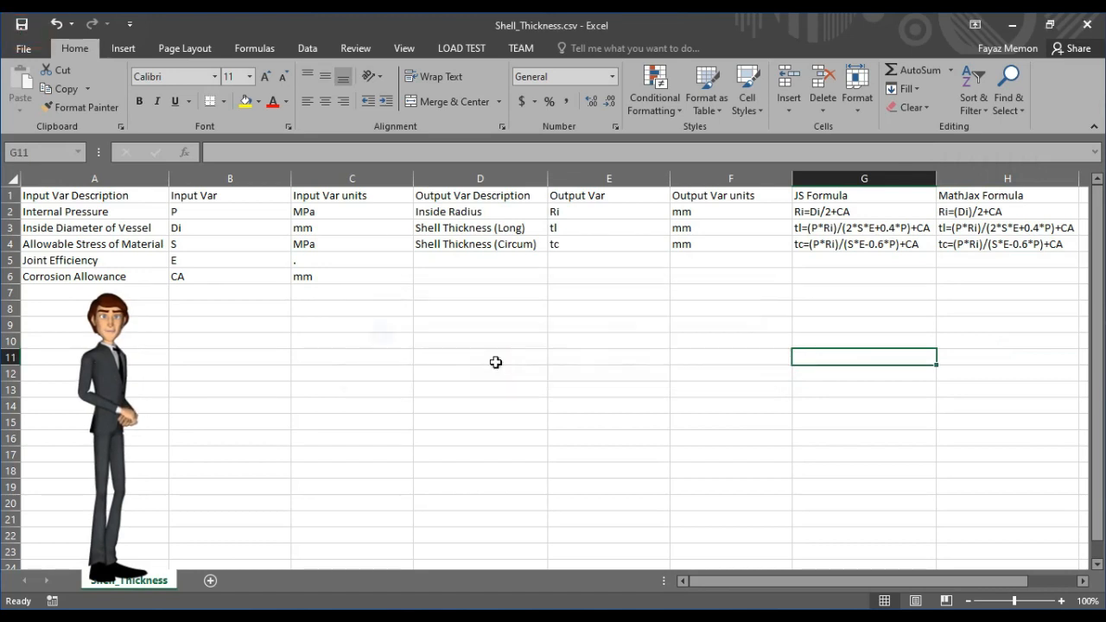
left_click(1086, 25)
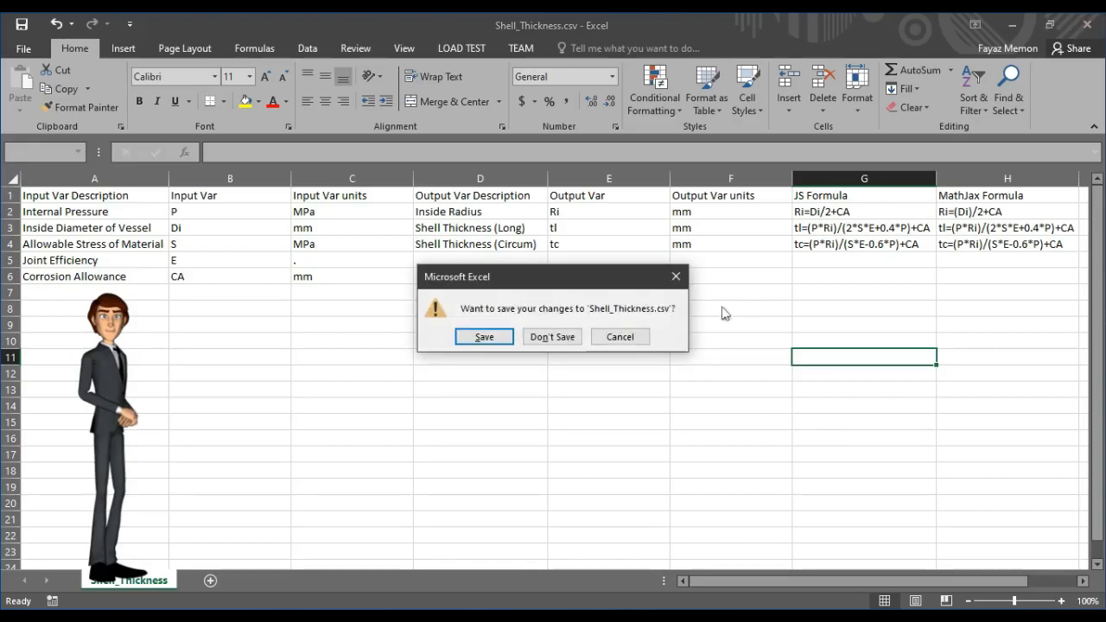
left_click(552, 337)
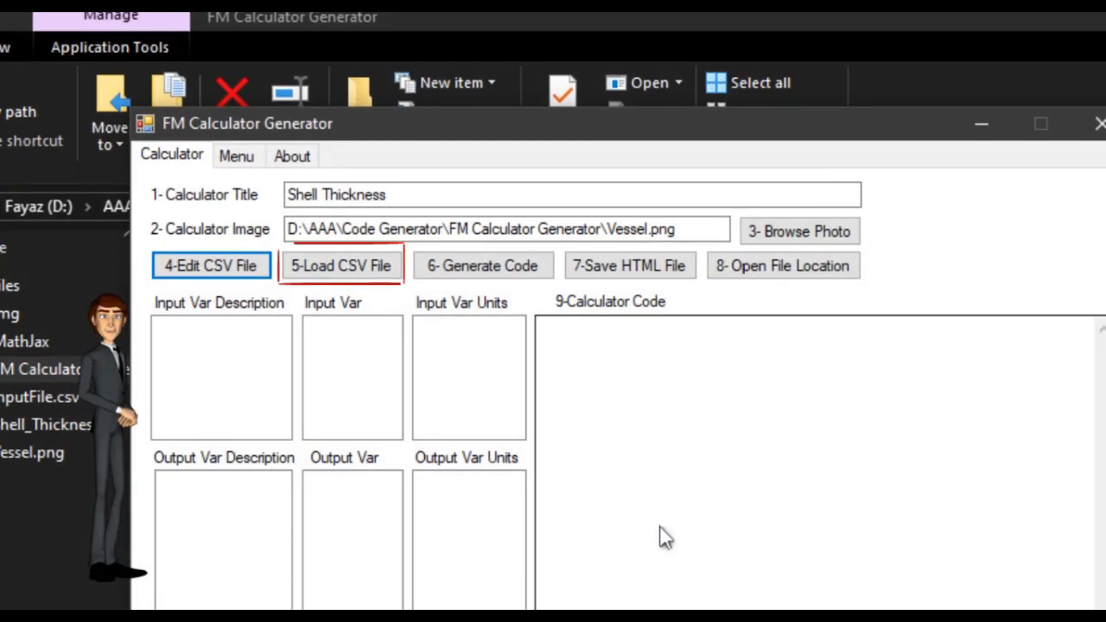
Load Shell_Thickness.csv into FM Calculator Generator and generate the calculator code
left_click(336, 267)
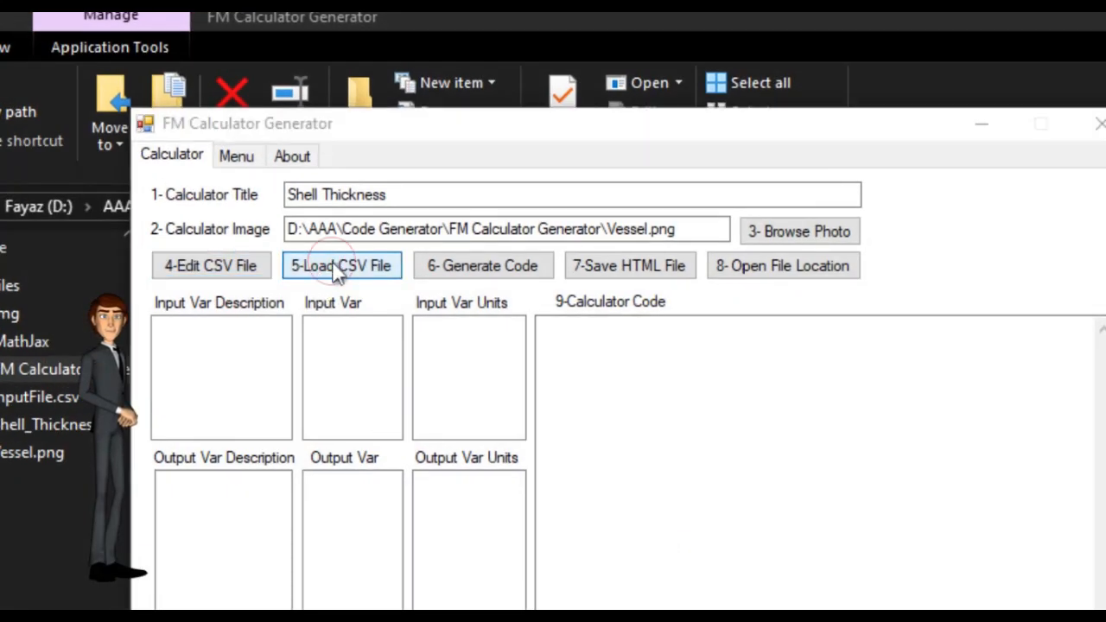
left_click(424, 437)
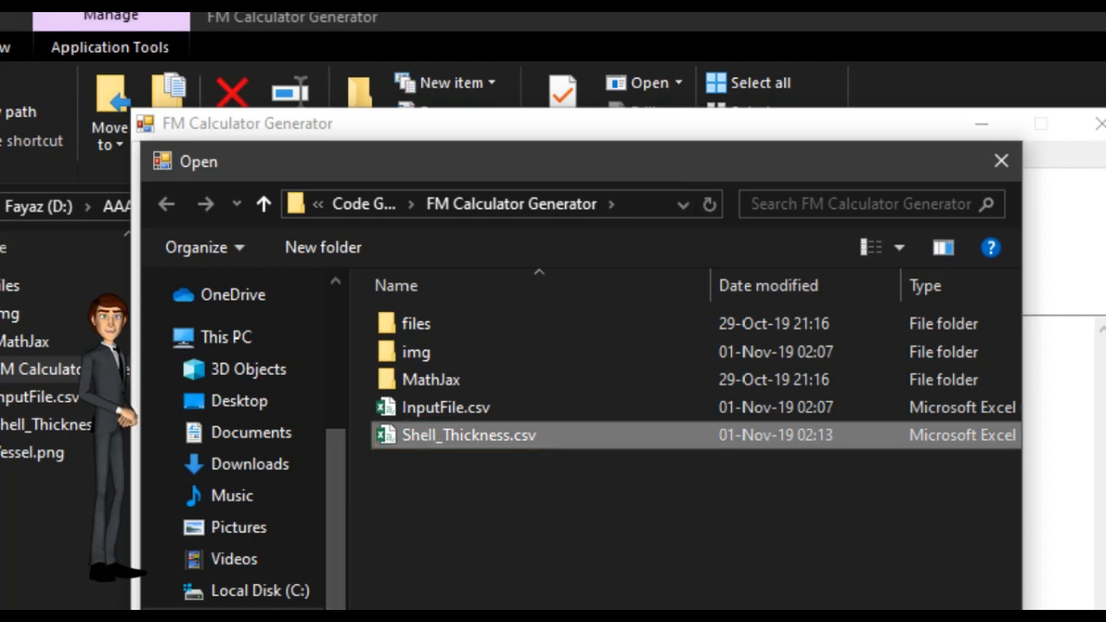
key("Return")
left_click(486, 265)
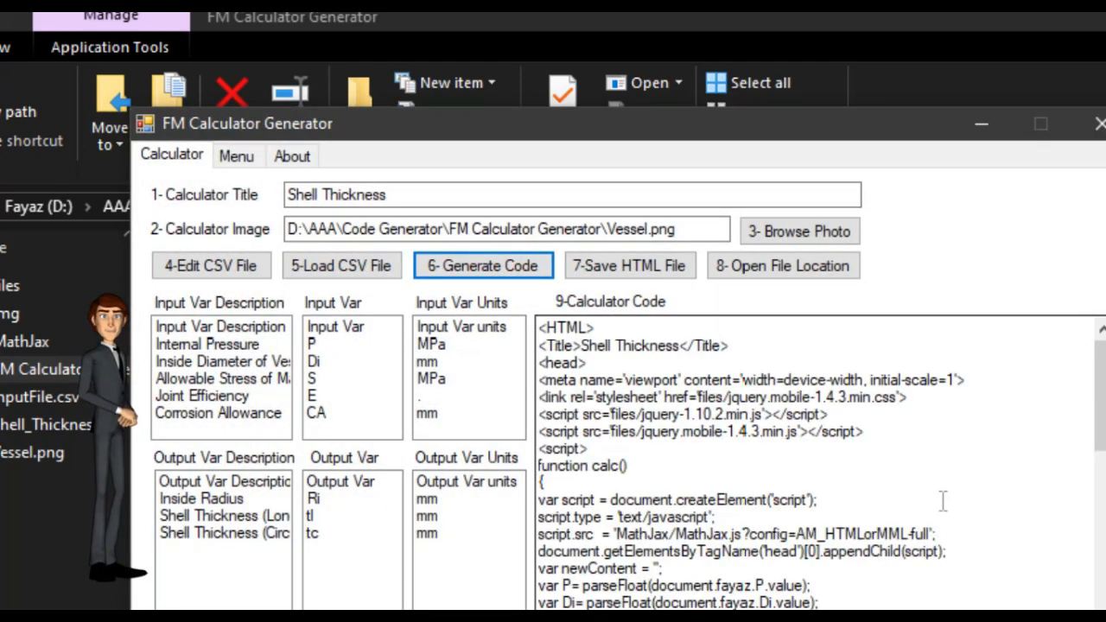
mouse_move(1100, 422)
left_mouse_down()
mouse_move(1099, 621)
mouse_move(1099, 406)
left_mouse_up()
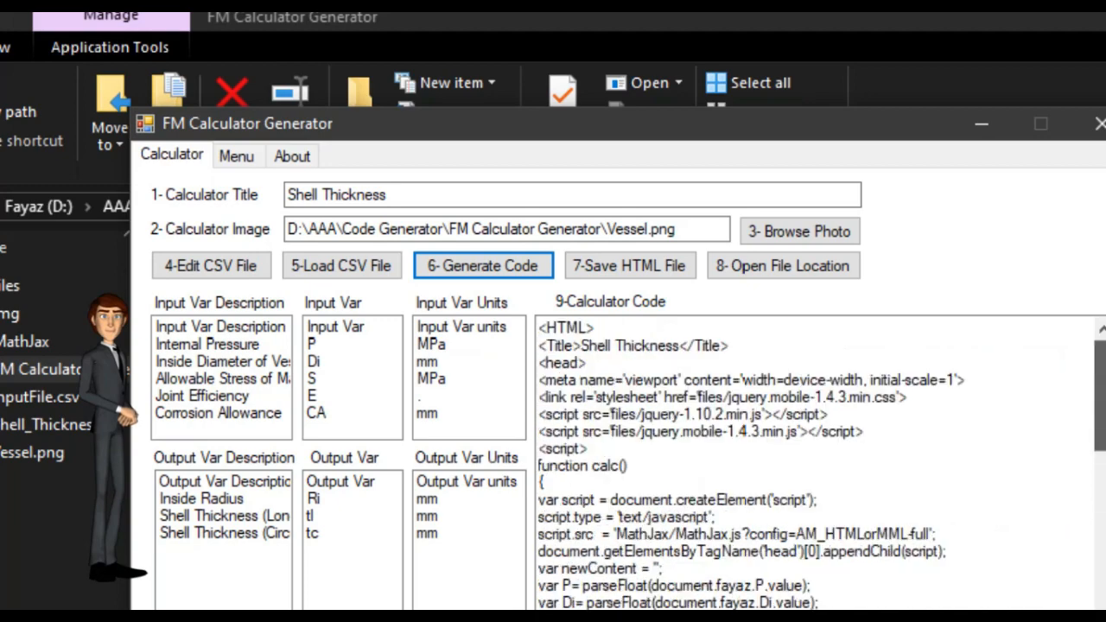
Save the generated calculator code as the HTML file Shell_Thickness in the FM Calculator Generator folder
left_click(632, 277)
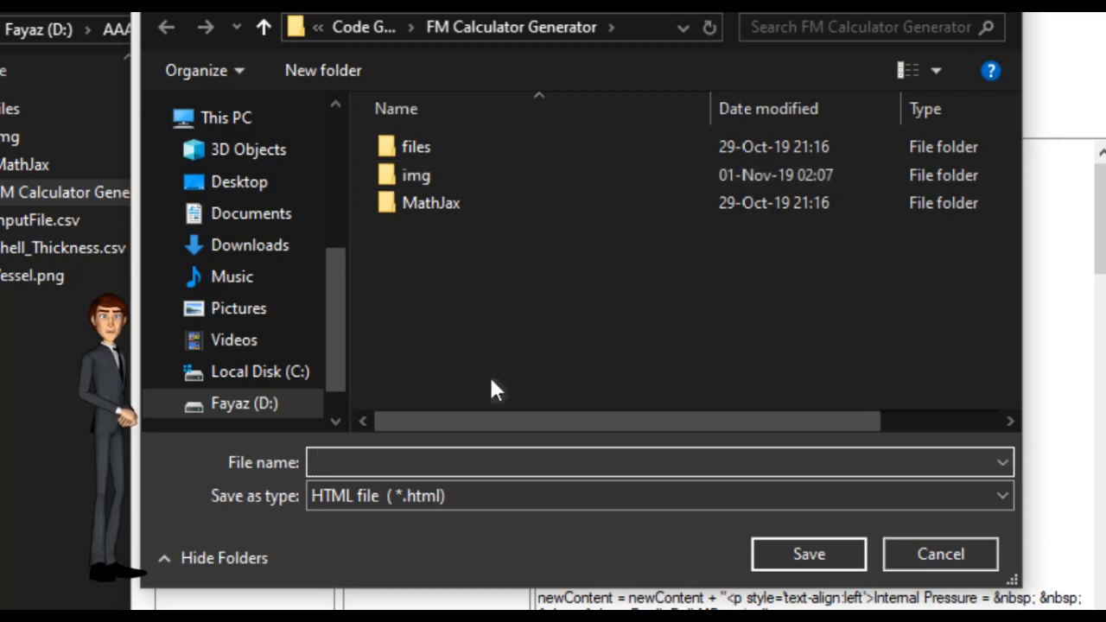
type("She")
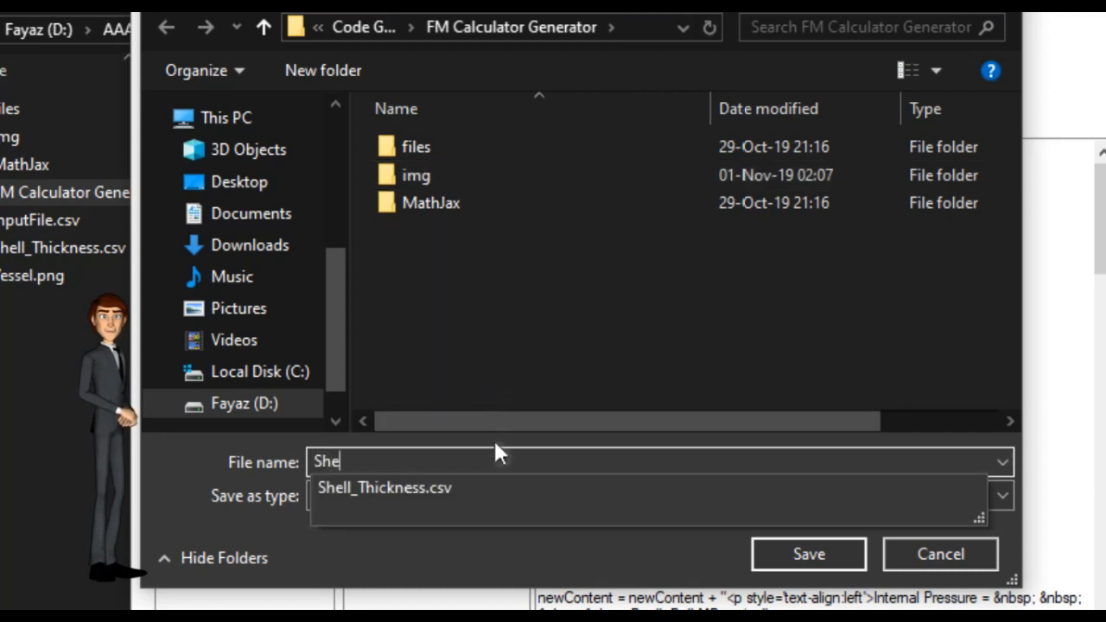
type("ll Th")
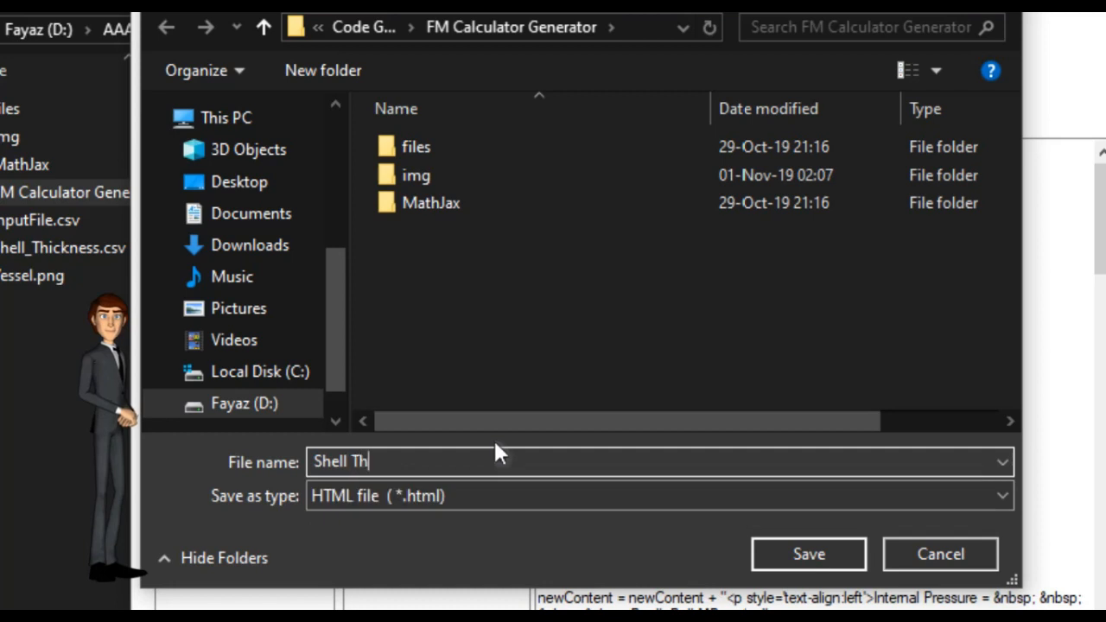
type("ickness")
key("Left")
key("Left")
key("Left")
key("Left")
key("Left")
key("Left")
key("Left")
key("Left")
key("Left")
key("BackSpace")
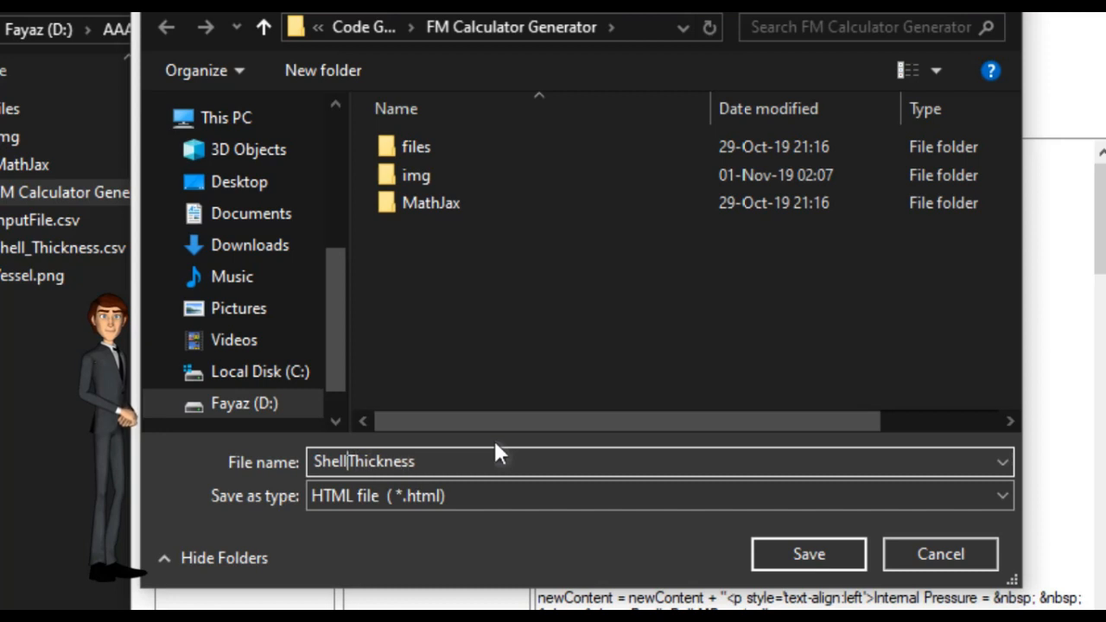
type(")")
key("BackSpace")
type("_")
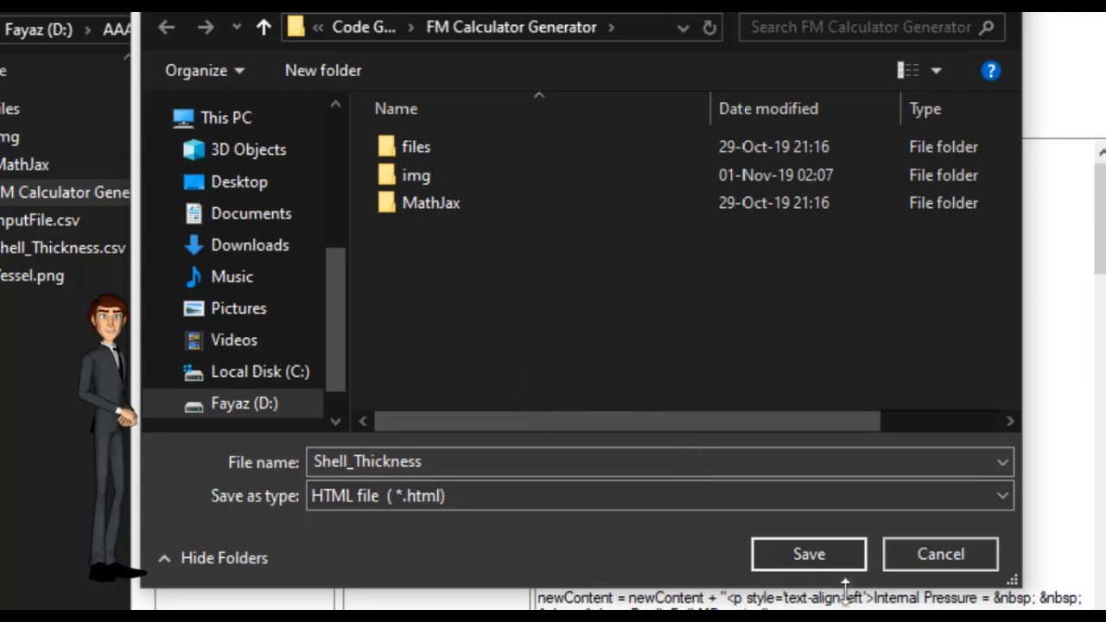
left_click(851, 557)
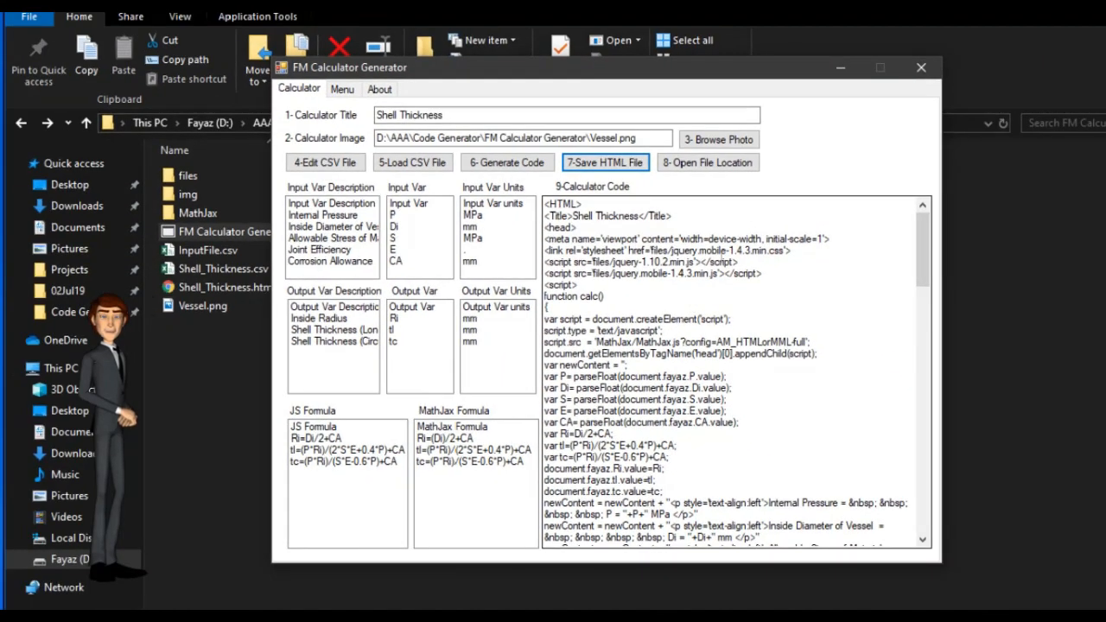
Open Shell_Thickness.html in the web browser
left_click(207, 294)
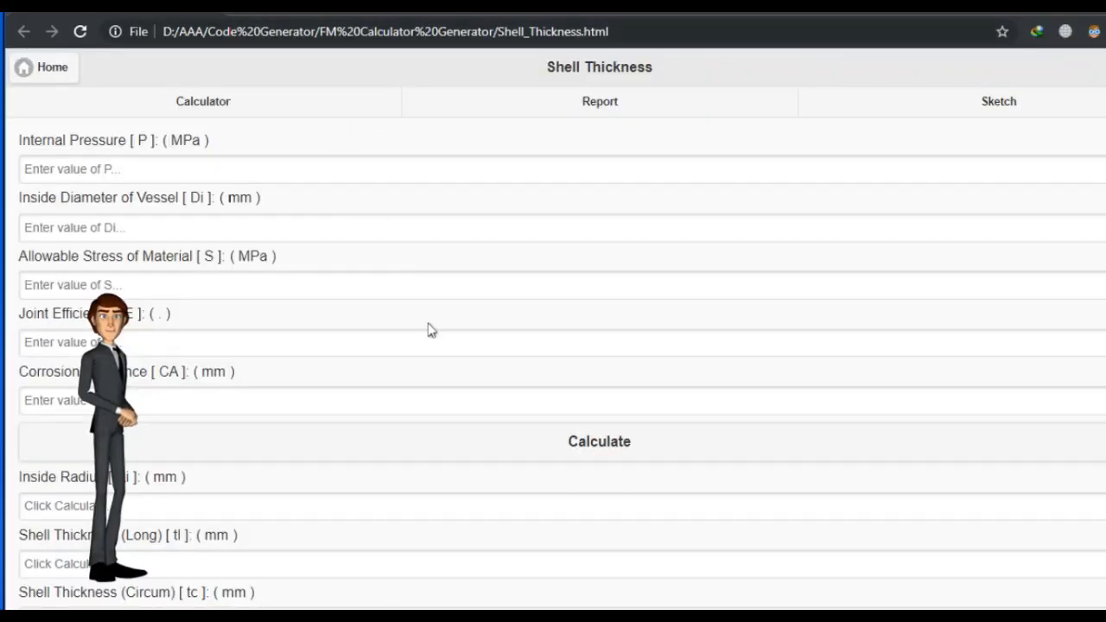
scroll(426, 328, "down", 1)
scroll(427, 329, "up", 1)
scroll(432, 332, "up", 1)
Enter P 1, Di 3000, S 138, E 1 and CA 3 into the calculator and calculate
left_click(222, 162)
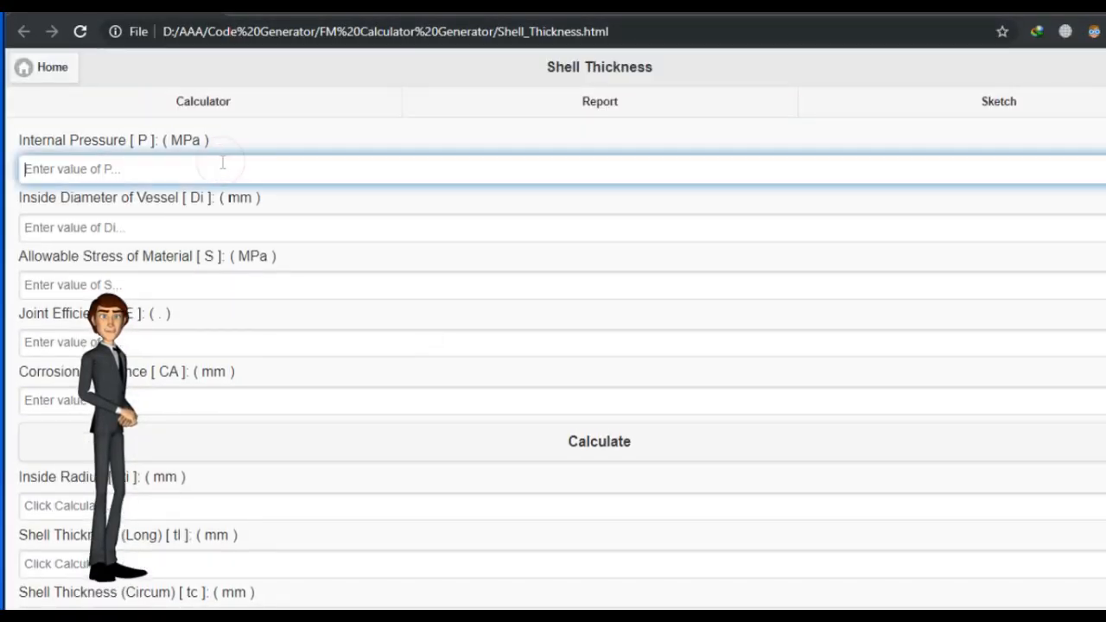
type("1")
left_click(254, 226)
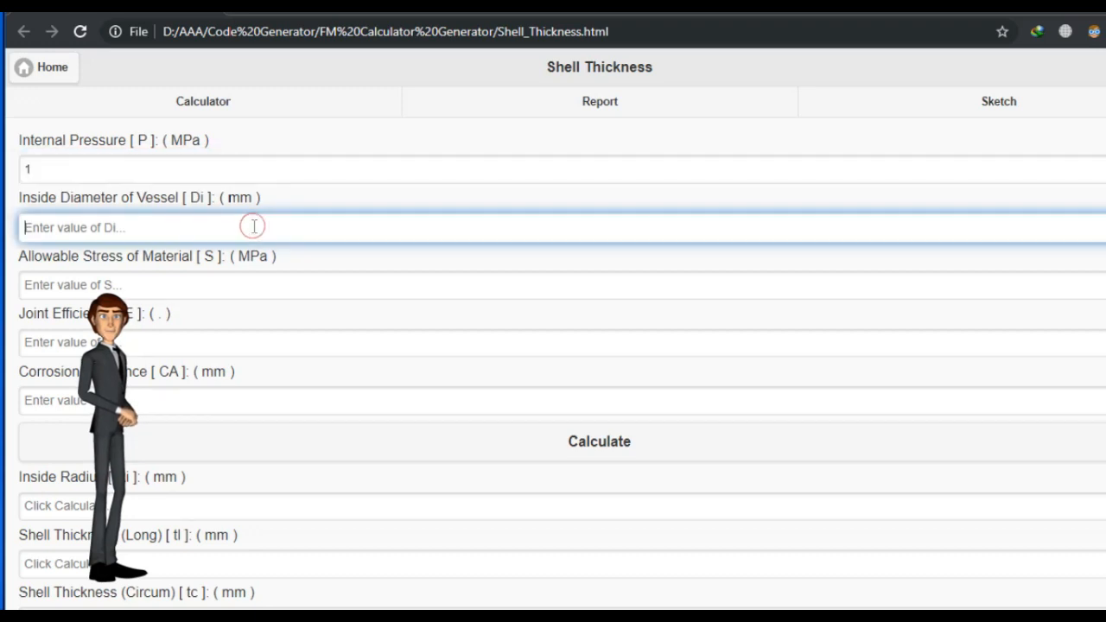
type("3000")
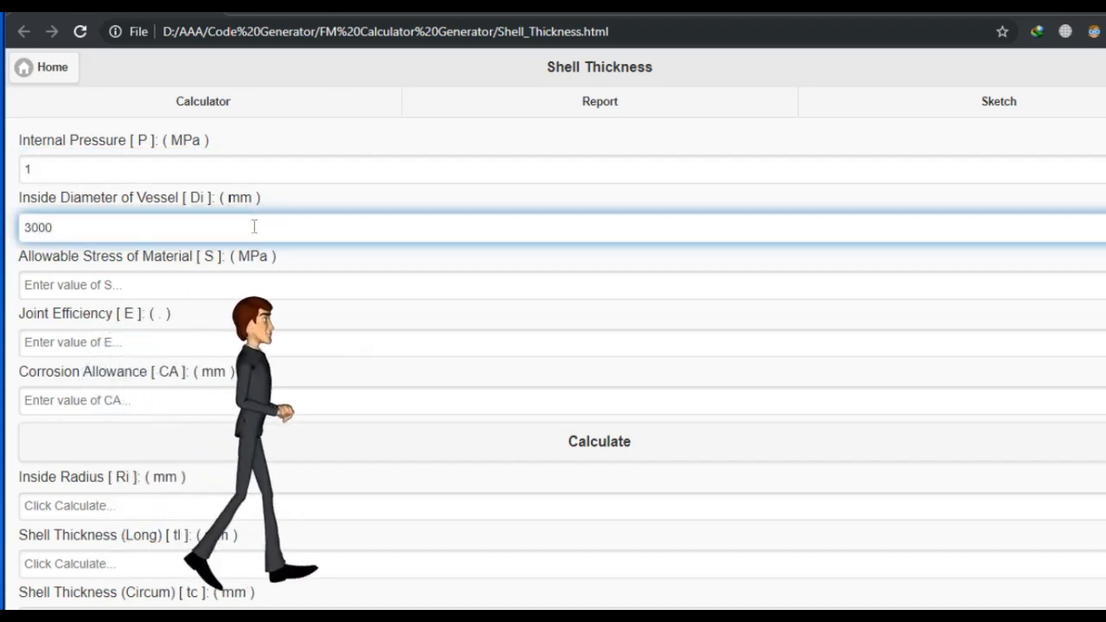
left_click(280, 275)
type("138")
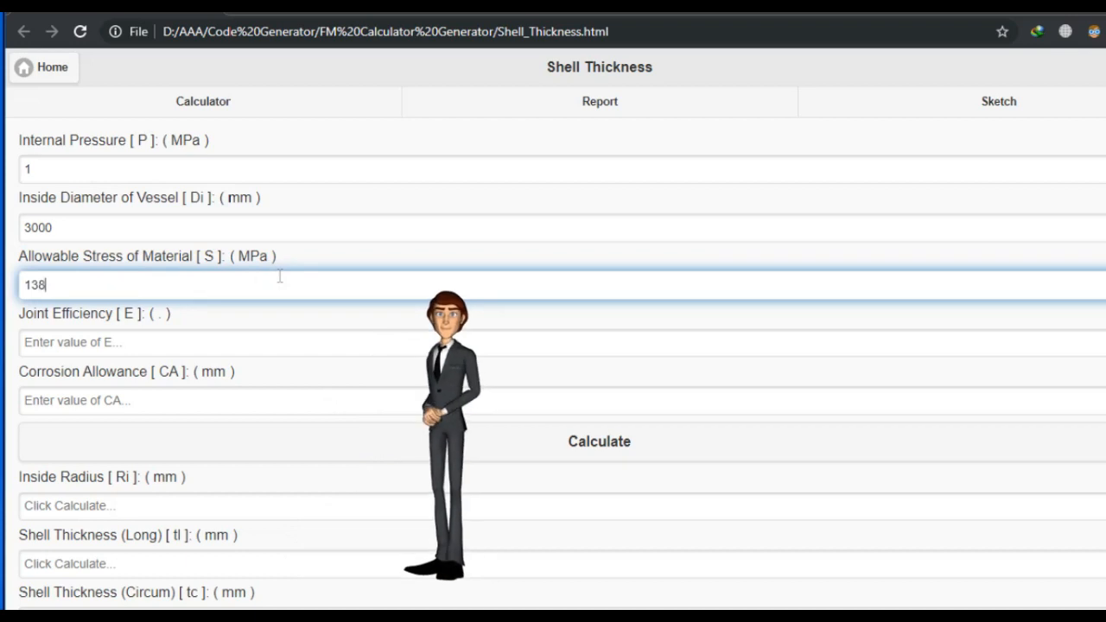
left_click(267, 347)
type("1")
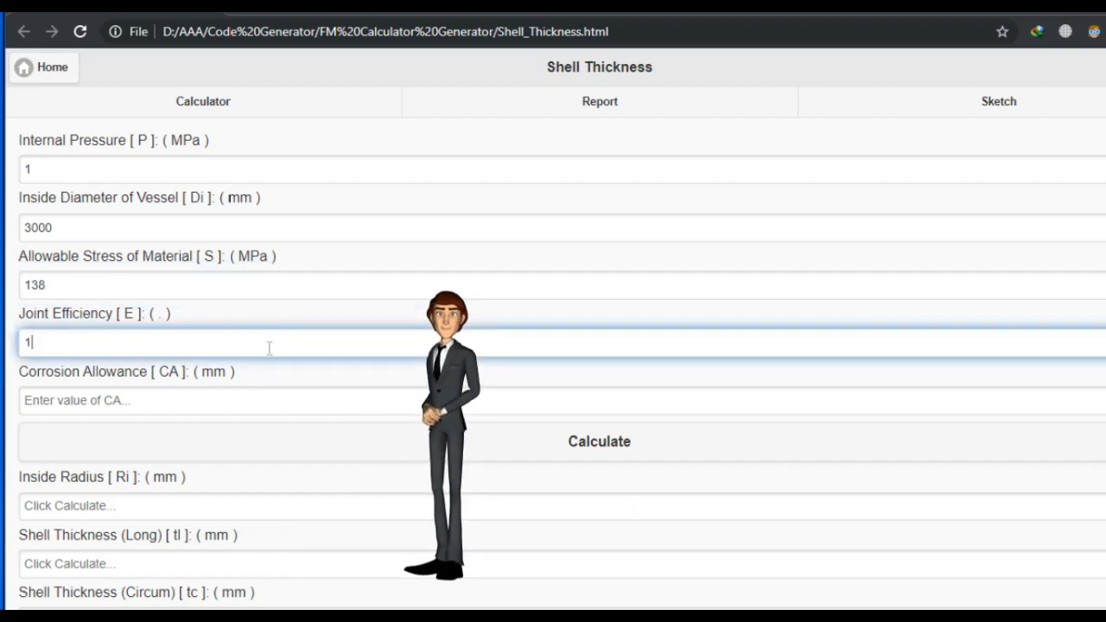
left_click(281, 396)
type("3")
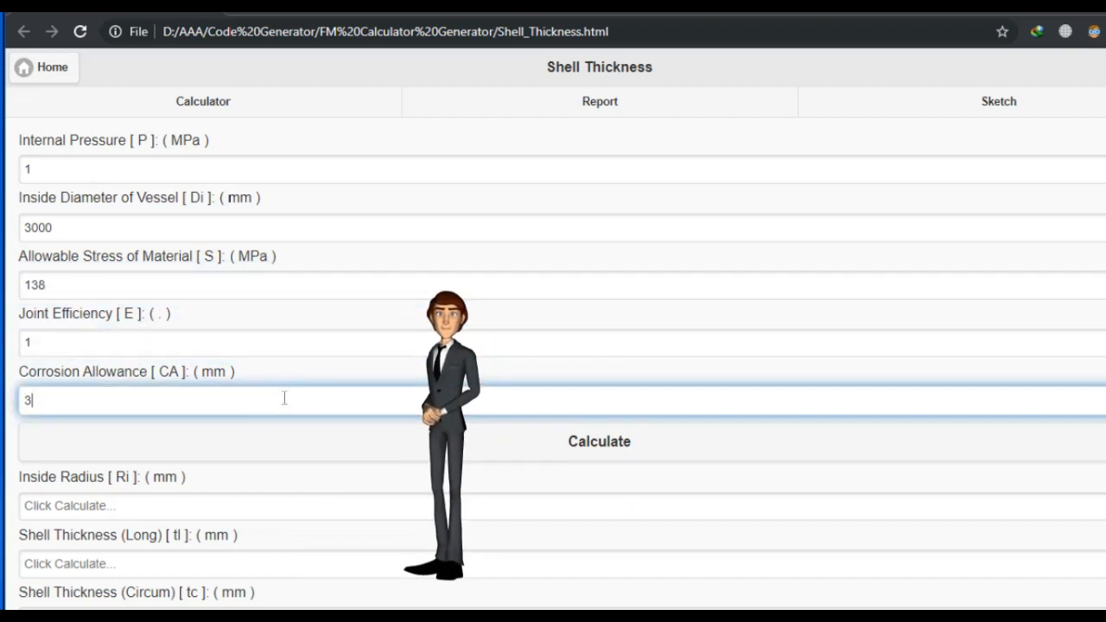
left_click(274, 444)
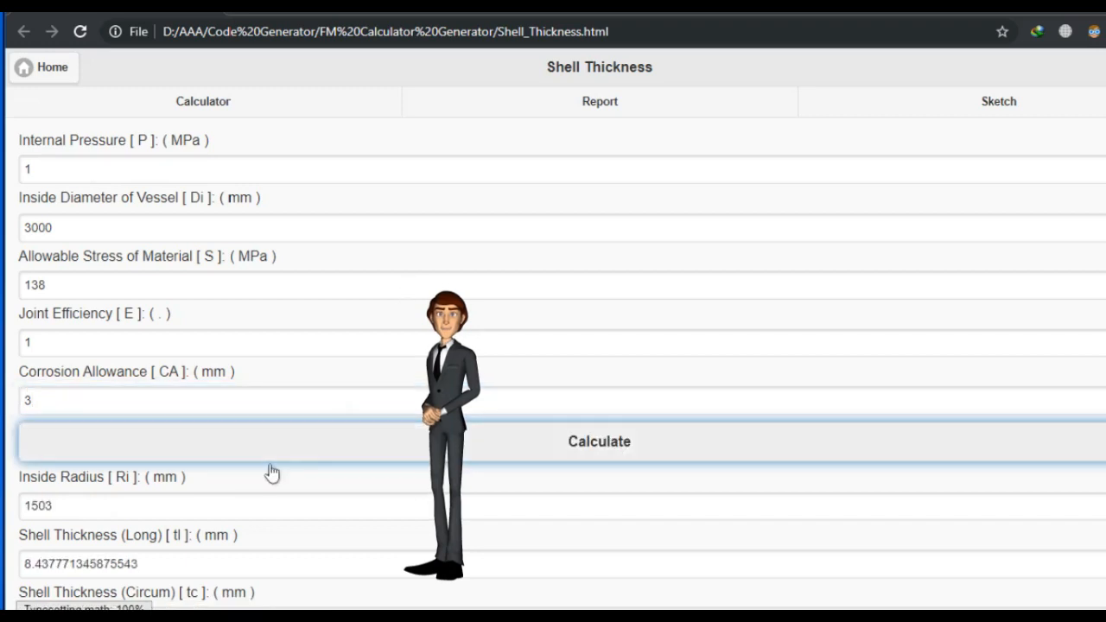
Review the calculated outputs, then open the Report page and scroll through its formulas
scroll(274, 470, "down", 1)
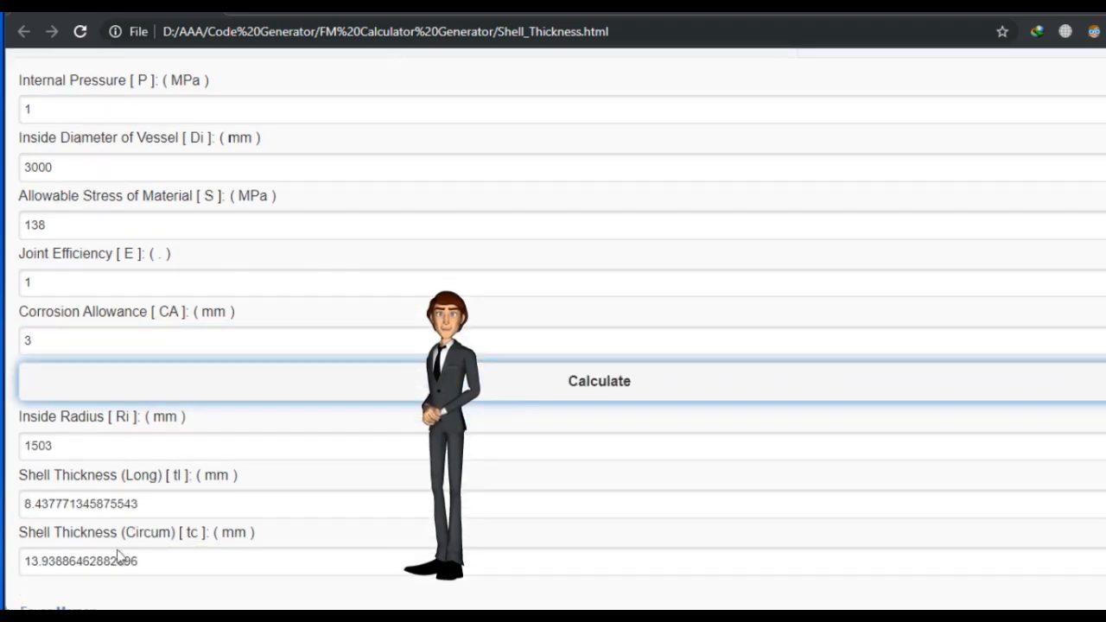
scroll(168, 549, "up", 1)
left_click(562, 106)
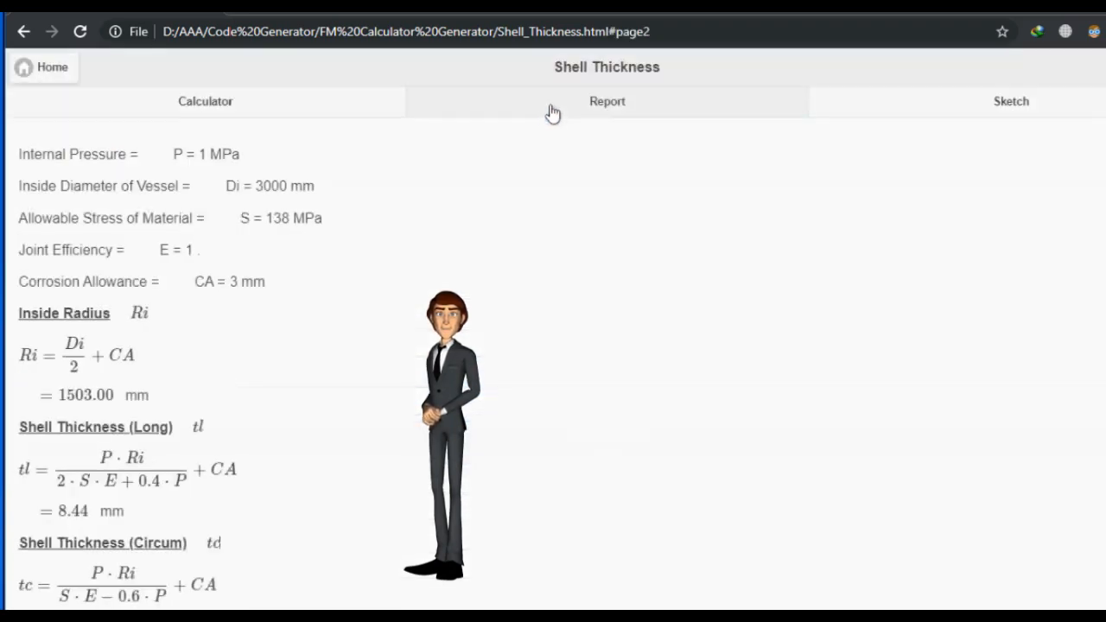
scroll(394, 340, "down", 1)
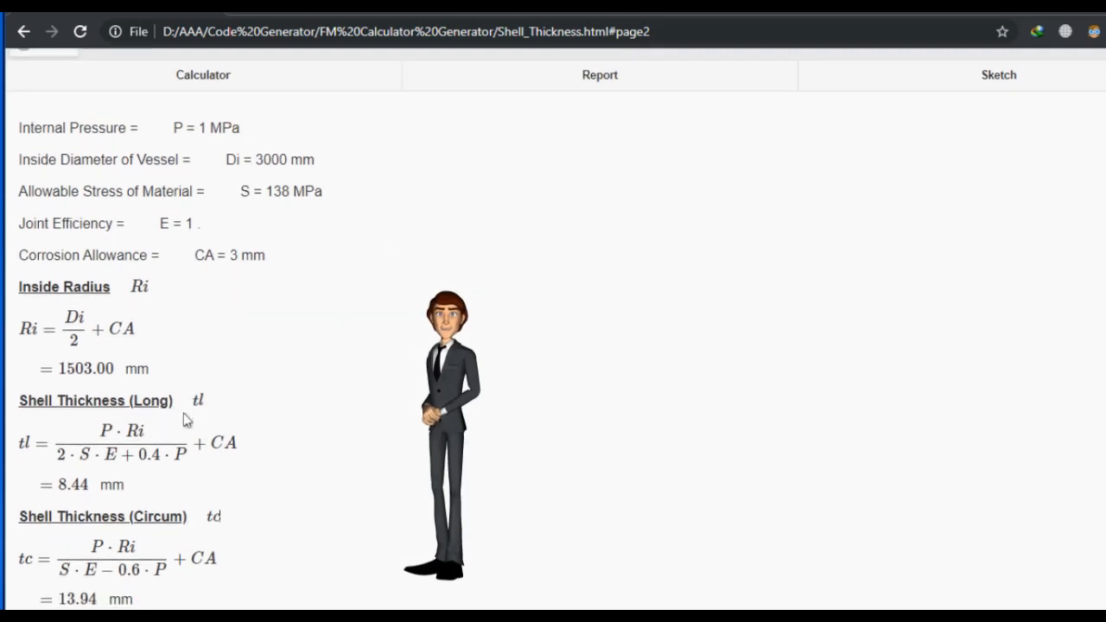
scroll(1051, 129, "up", 1)
View the Sketch page, then return to the Calculator page
left_click(1061, 101)
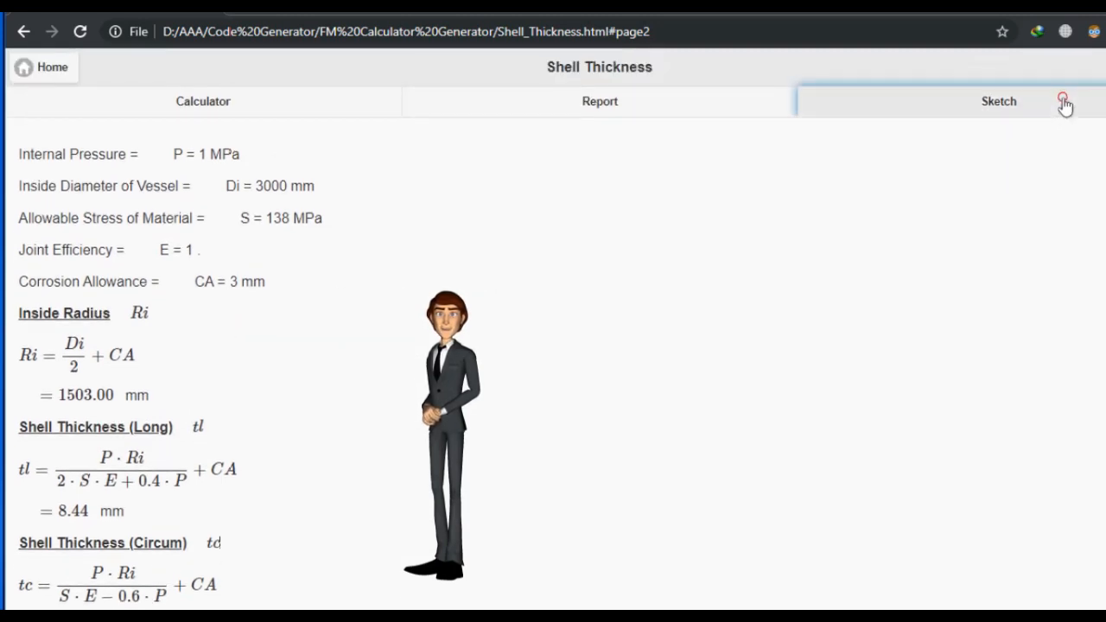
scroll(724, 343, "down", 5)
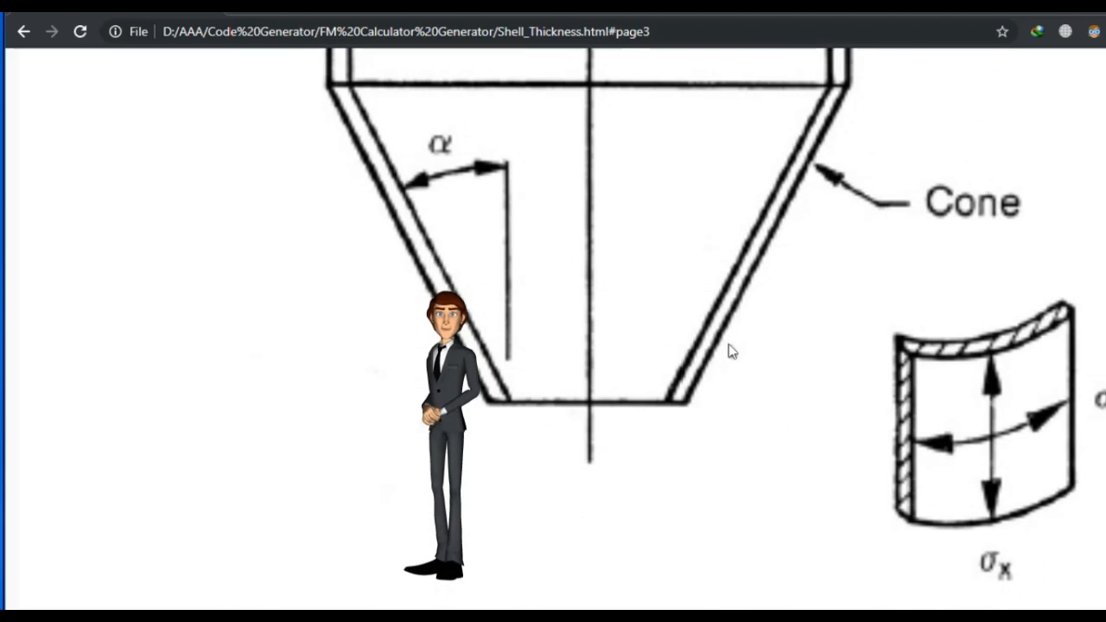
scroll(726, 346, "up", 4)
scroll(730, 351, "up", 3)
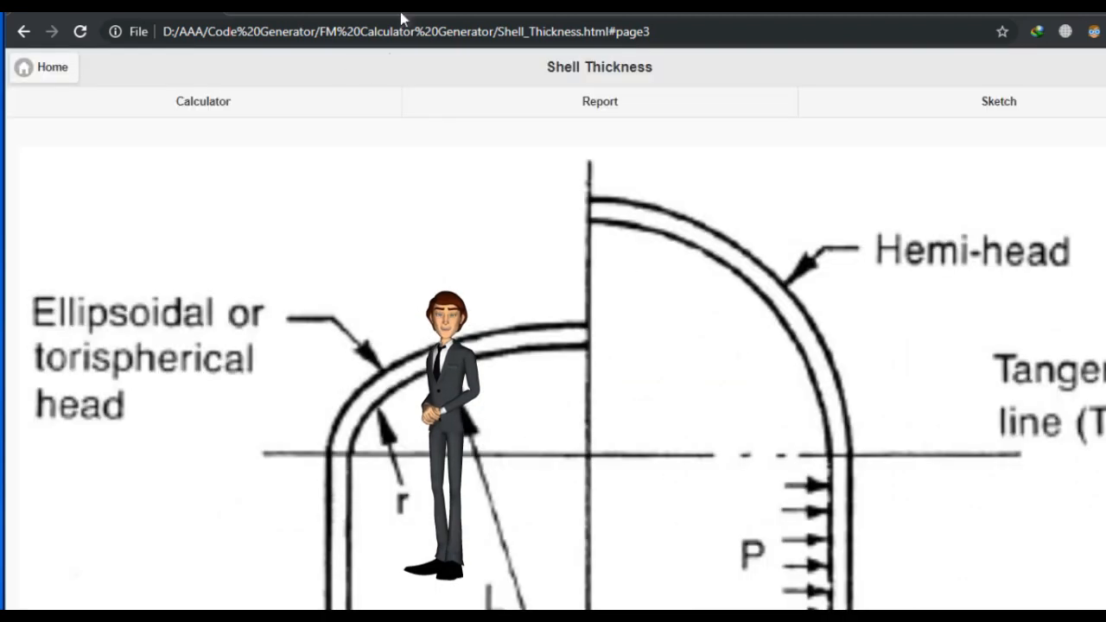
left_click(178, 111)
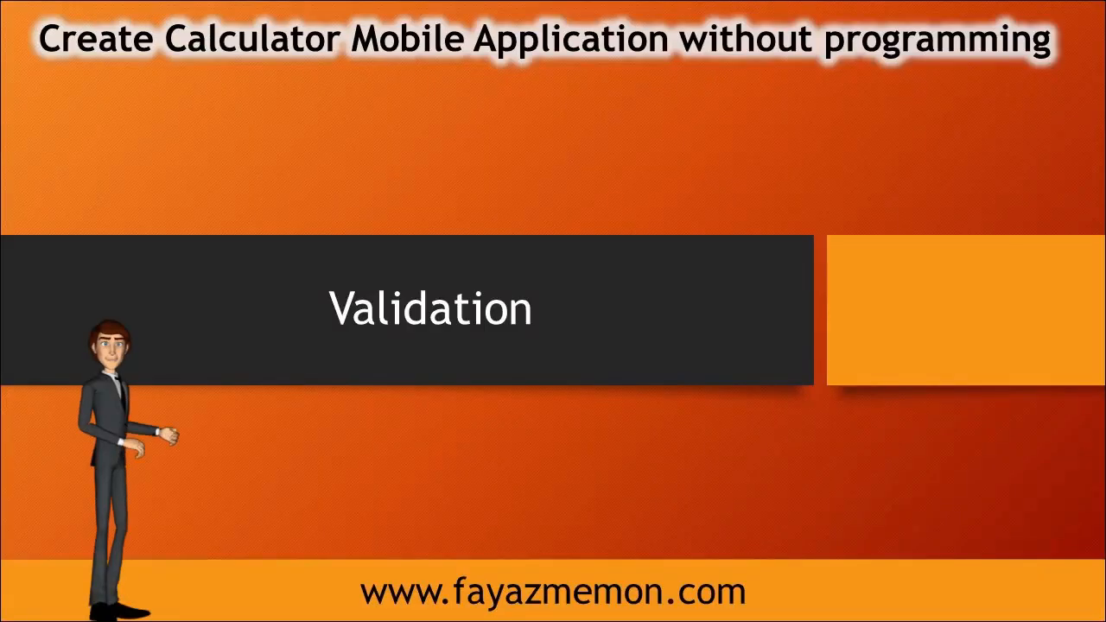